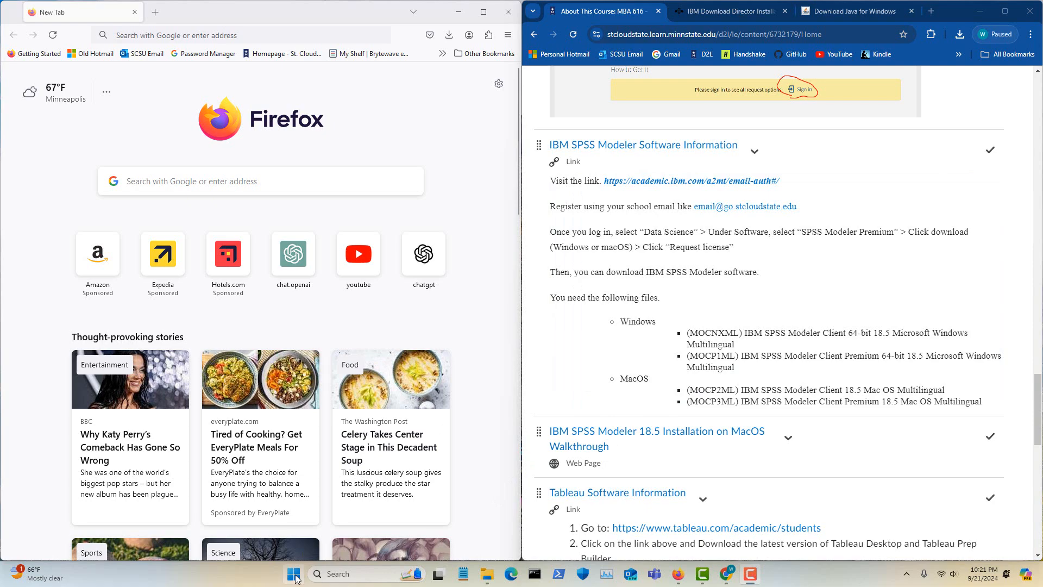
# Step: Check the PC's device and Windows specifications in Settings, then close Settings
pyautogui.click(299, 575)
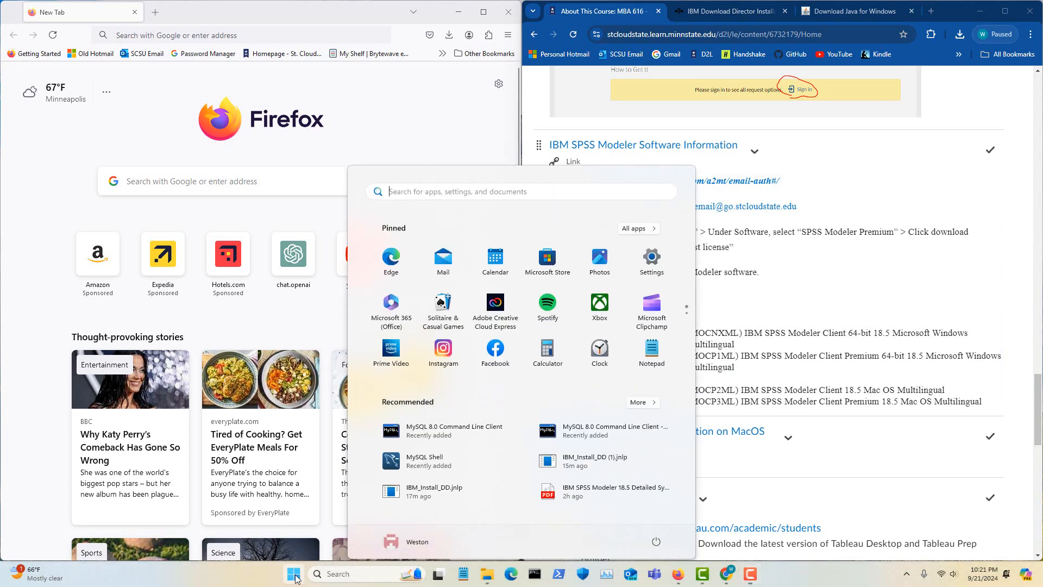
pyautogui.click(652, 253)
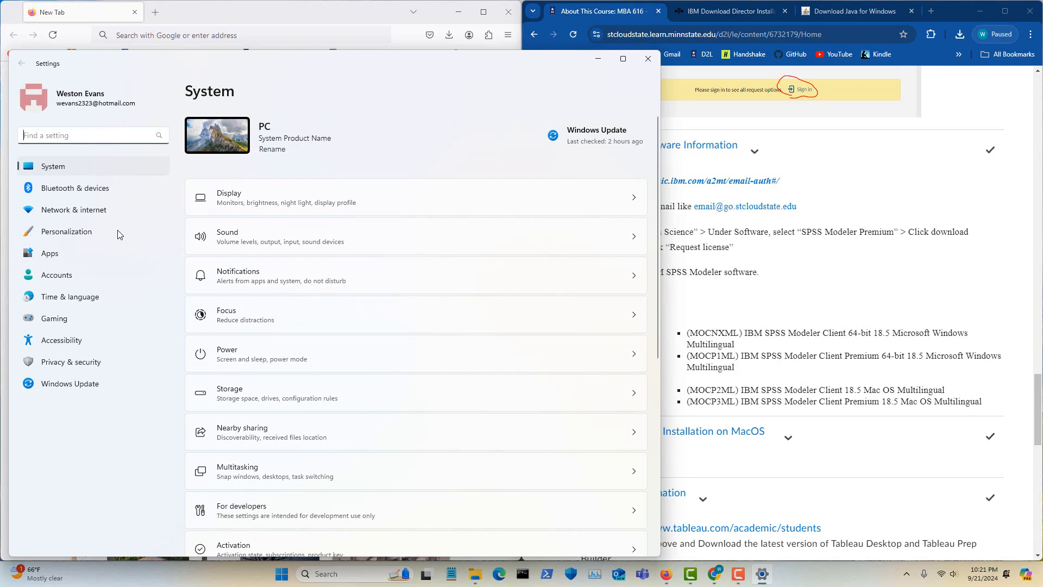
pyautogui.scroll(-1, 332, 281)
pyautogui.scroll(-6, 333, 325)
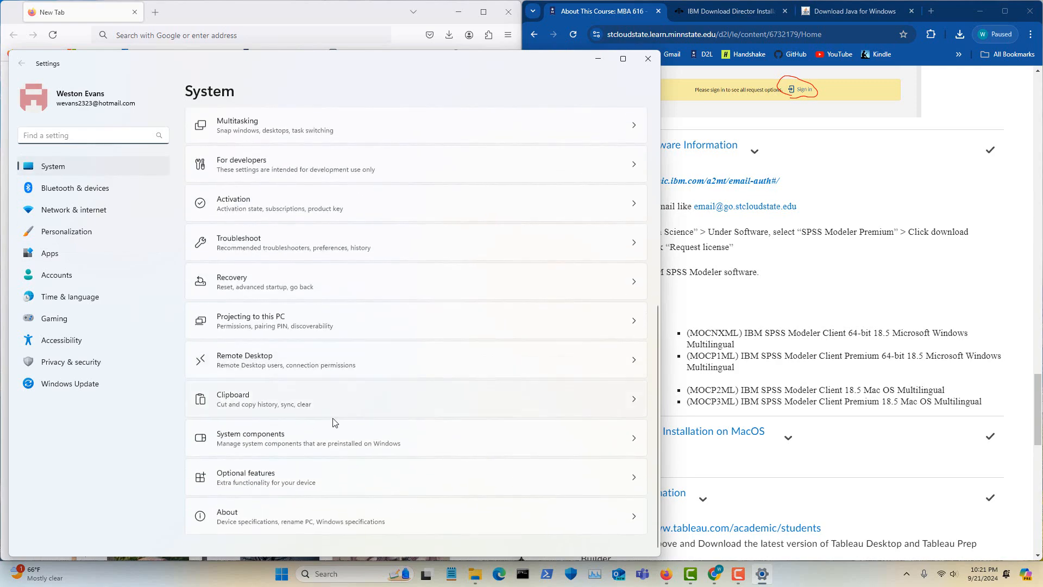
pyautogui.click(275, 522)
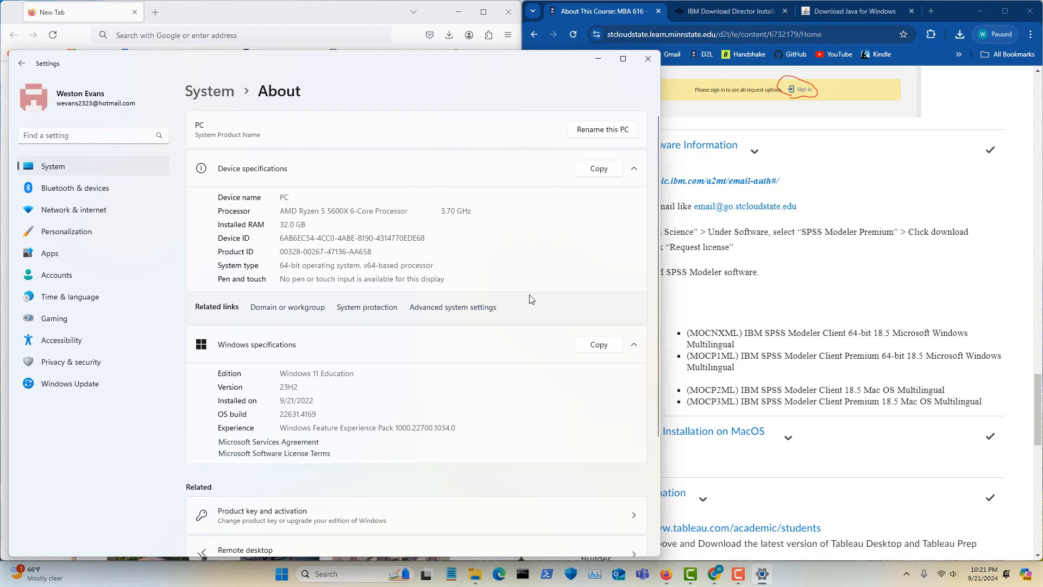
pyautogui.click(647, 59)
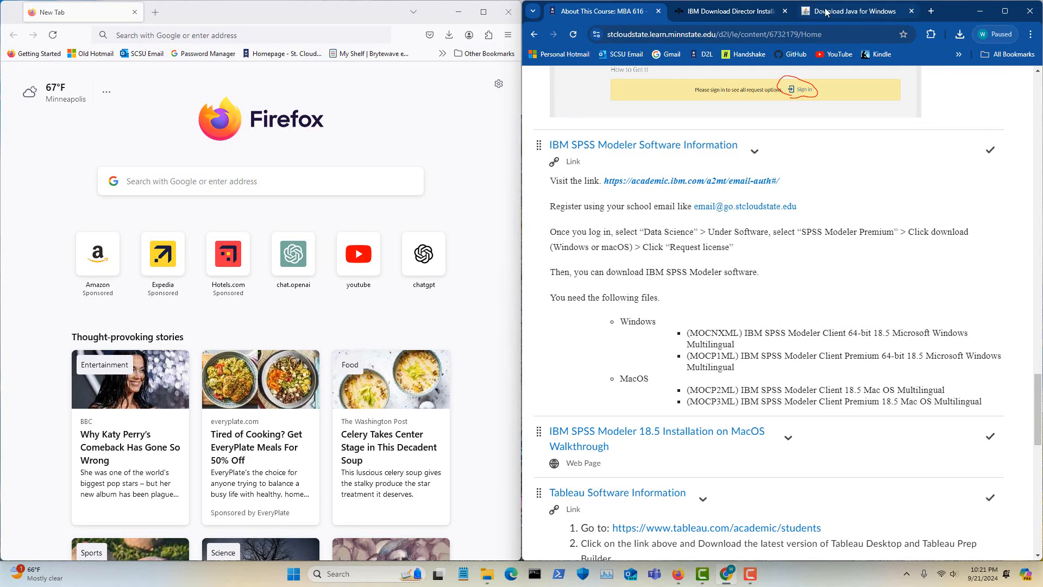
# Step: Download JavaSetup8u421.exe from the Download Java for Windows page and run it
pyautogui.moveTo(826, 13)
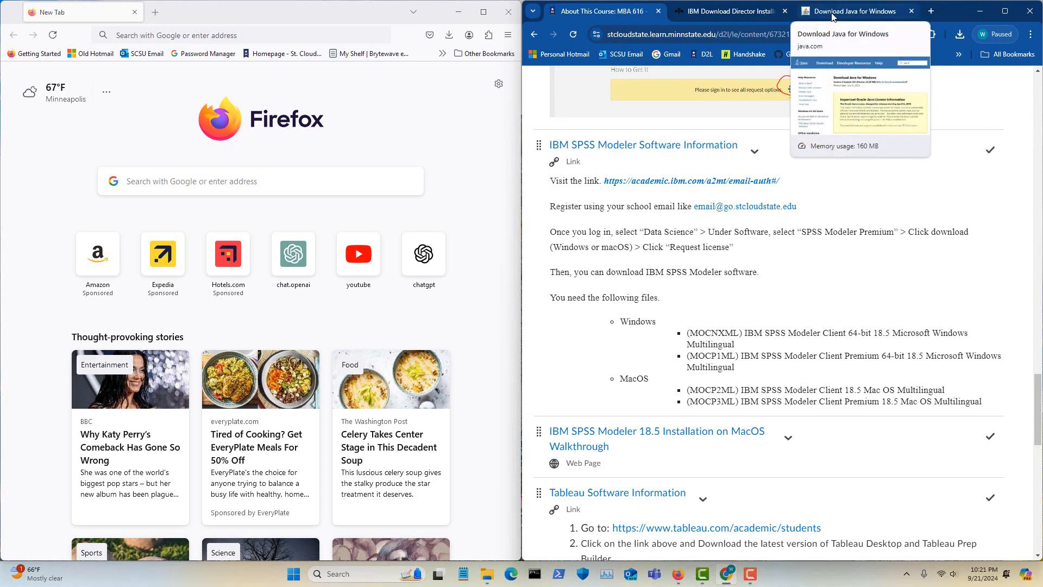
pyautogui.click(833, 13)
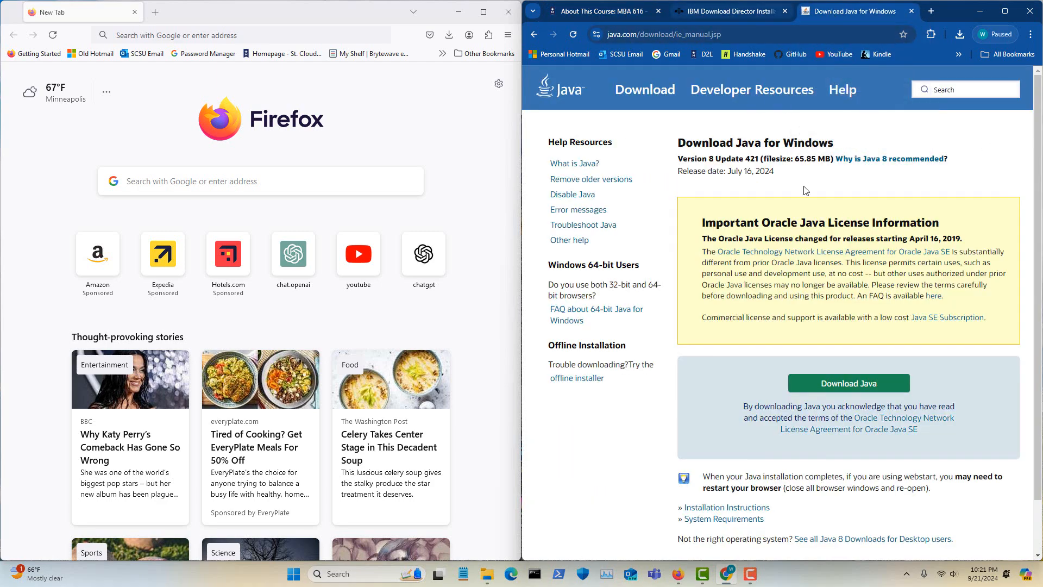
pyautogui.click(832, 389)
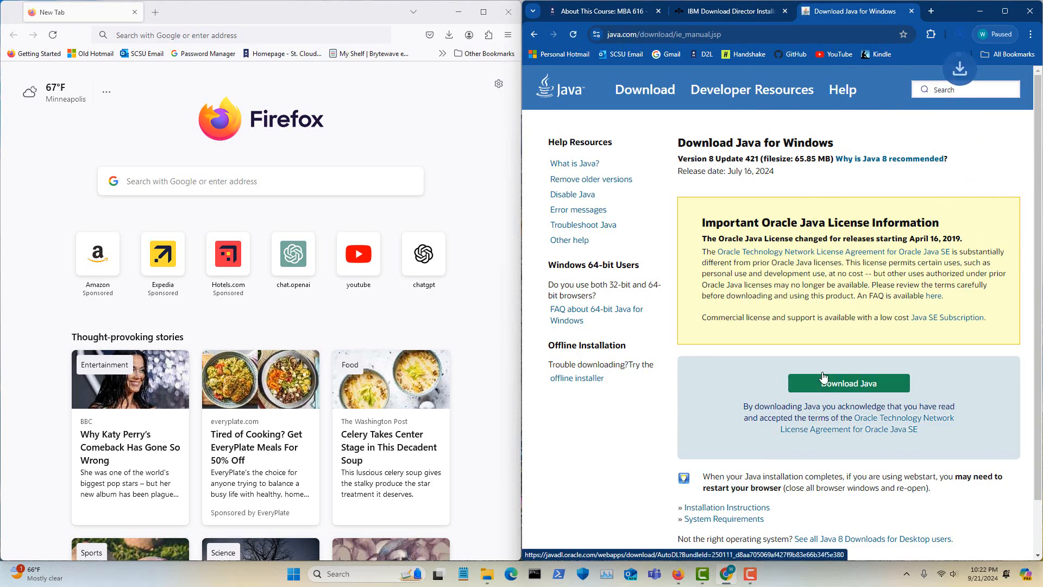
pyautogui.moveTo(883, 59)
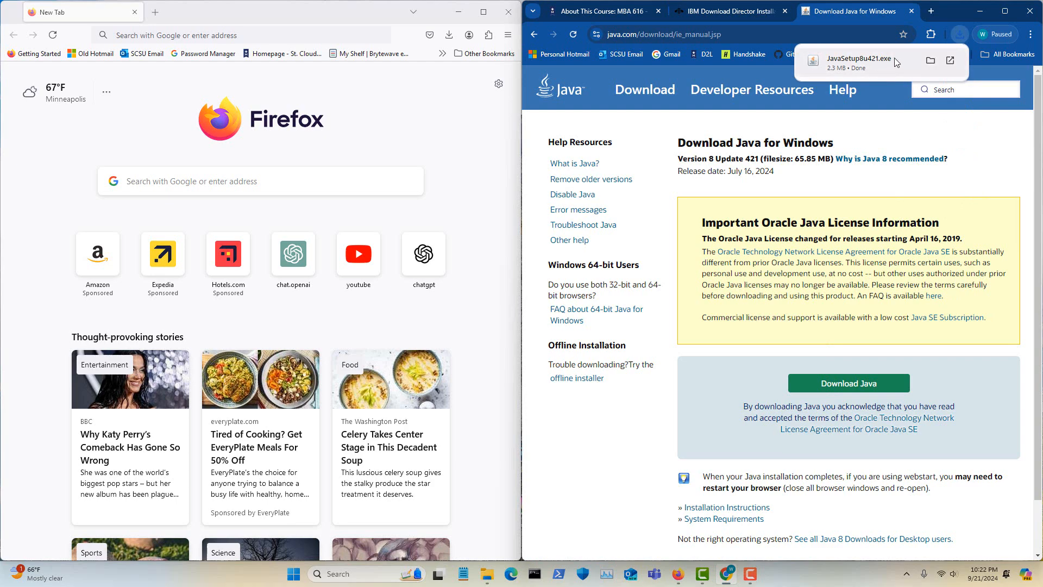
pyautogui.click(895, 61)
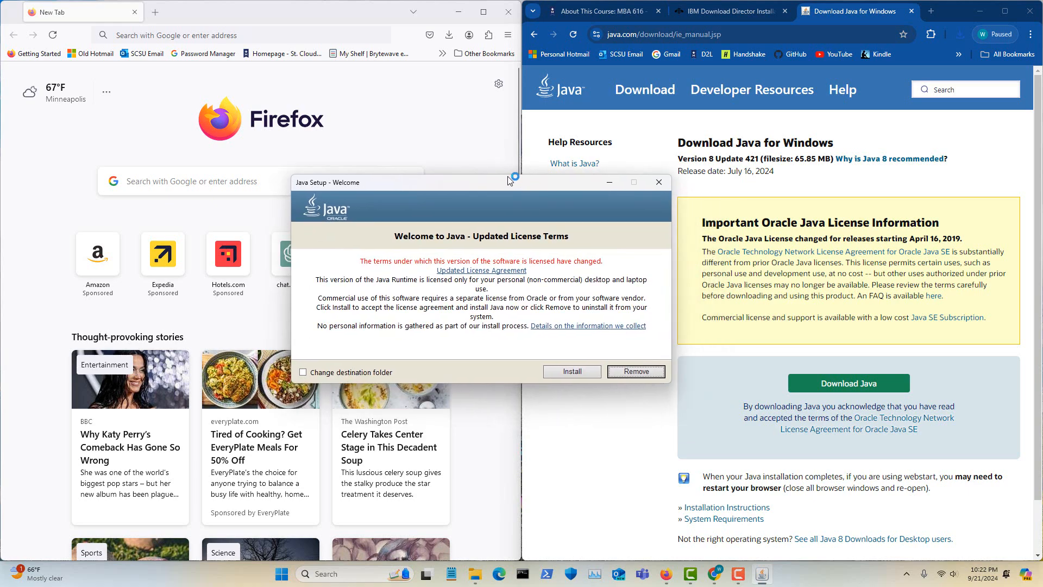
# Step: Install Java 8 Update 421 and close the finished setup window
pyautogui.click(562, 374)
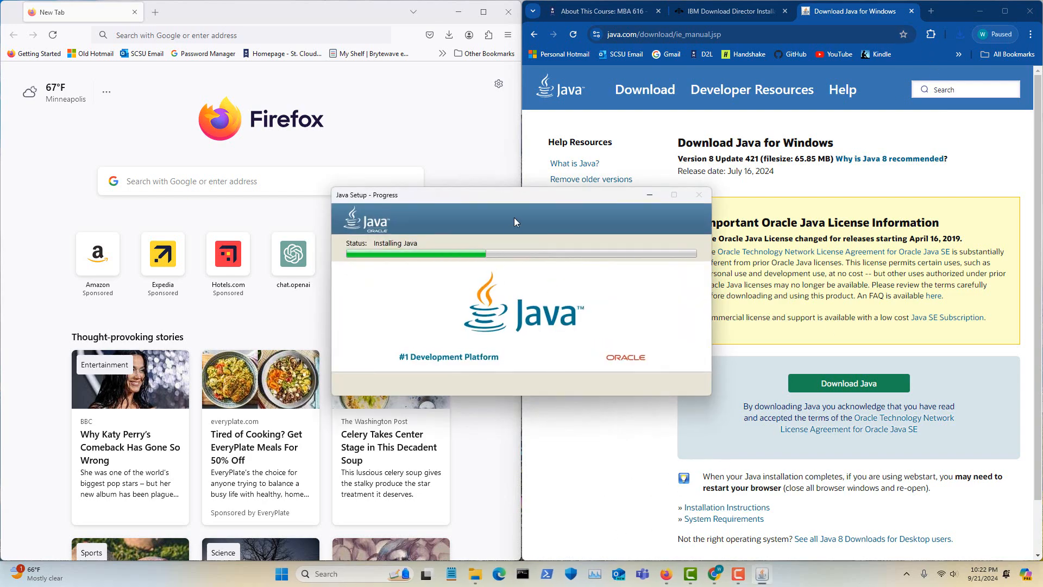
pyautogui.moveTo(481, 194); pyautogui.dragTo(498, 208)
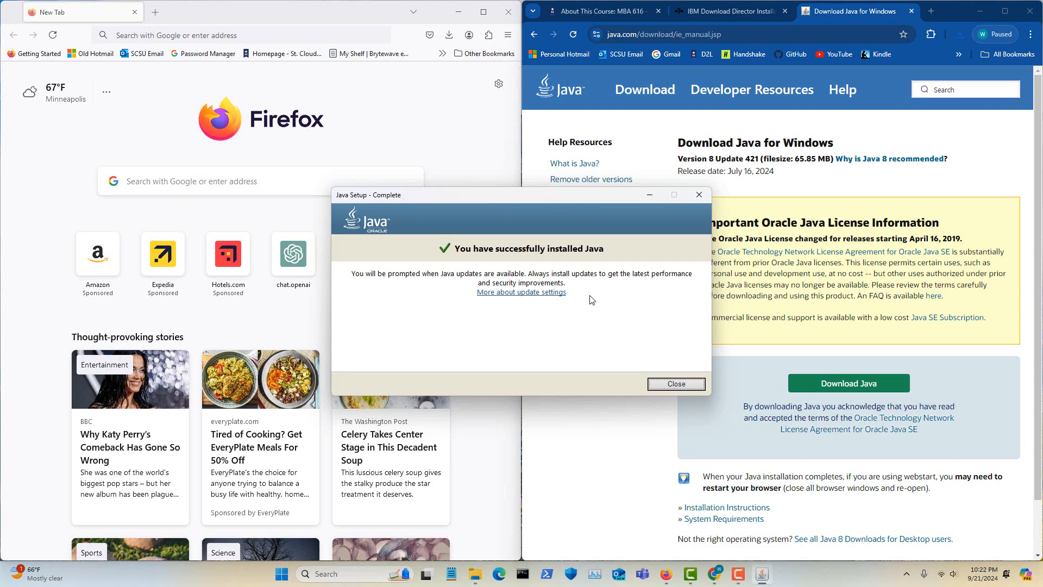
pyautogui.click(675, 386)
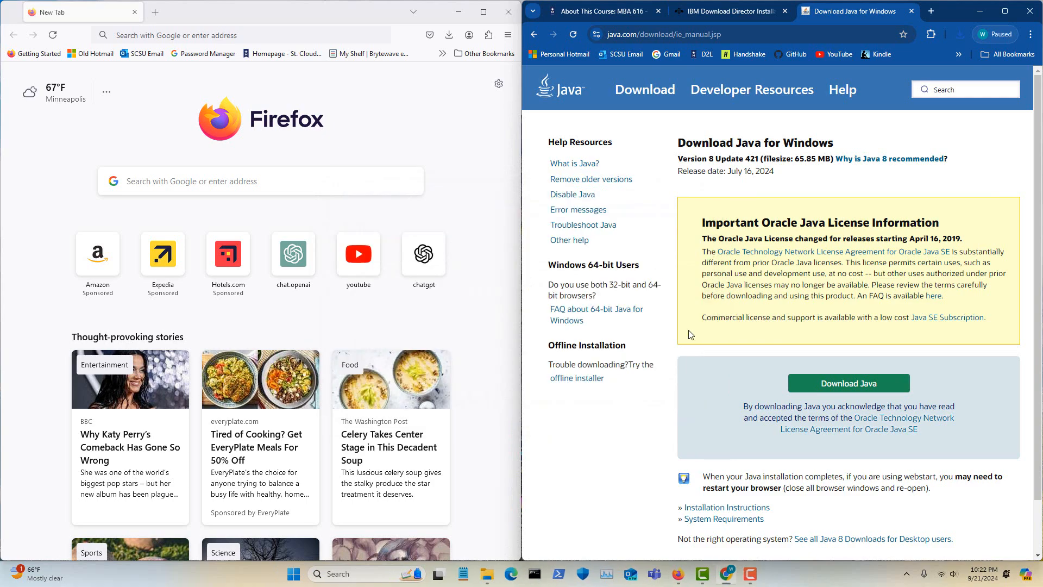
# Step: Dismiss the cookie banner, download the Download Director installer, and keep the unverified file
pyautogui.click(726, 15)
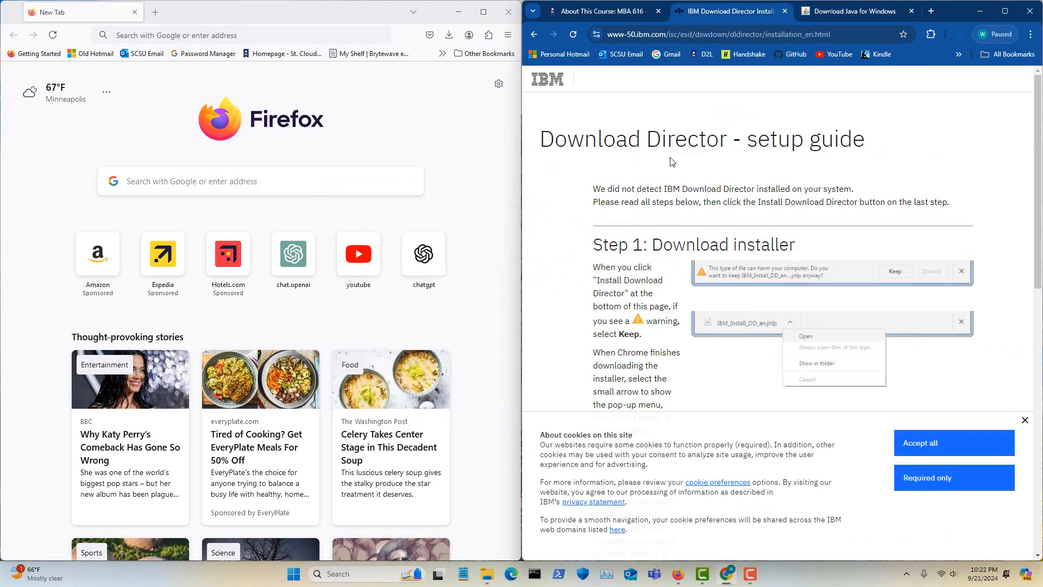
pyautogui.scroll(-3, 672, 161)
pyautogui.scroll(3, 790, 103)
pyautogui.click(1025, 421)
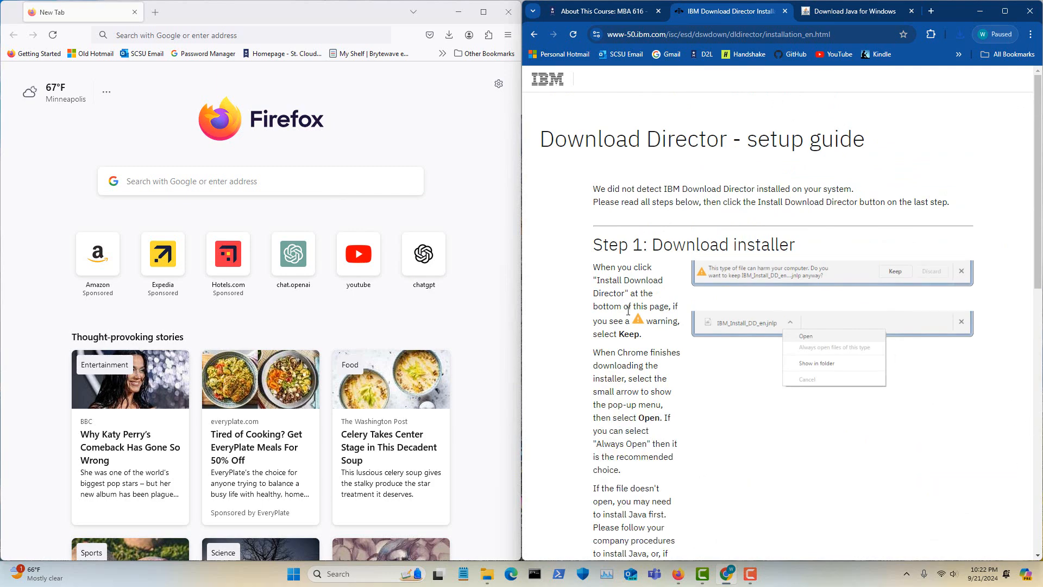
pyautogui.scroll(-3, 576, 195)
pyautogui.scroll(3, 570, 239)
pyautogui.scroll(-10, 582, 252)
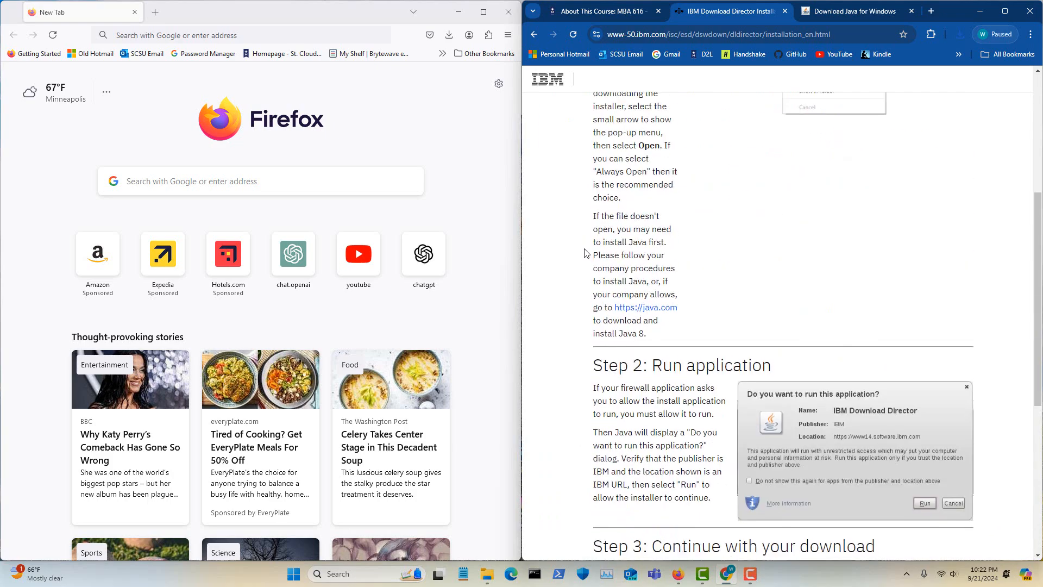
pyautogui.scroll(-2, 585, 253)
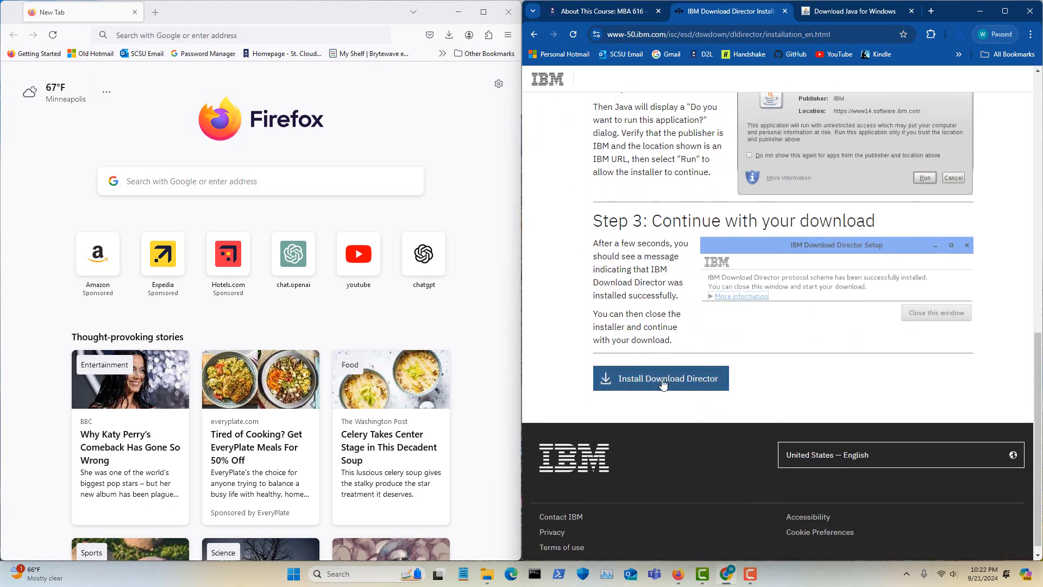
pyautogui.click(629, 384)
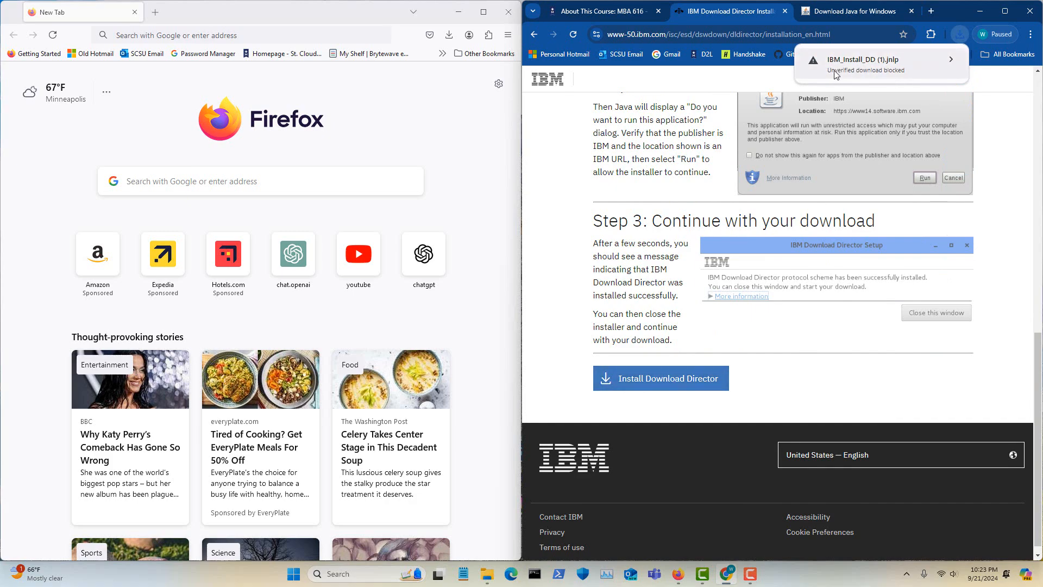
pyautogui.click(950, 63)
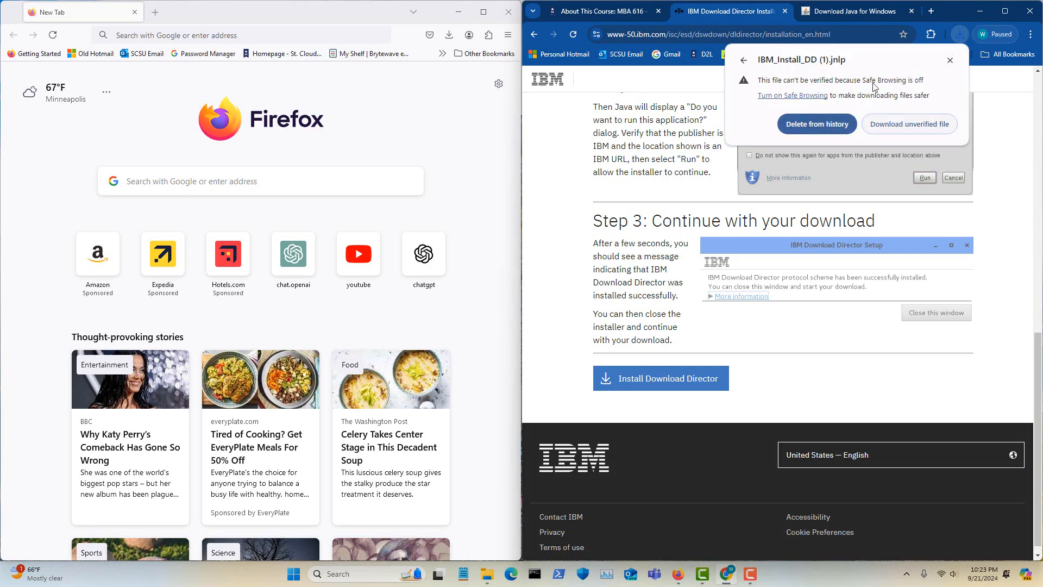
pyautogui.click(883, 125)
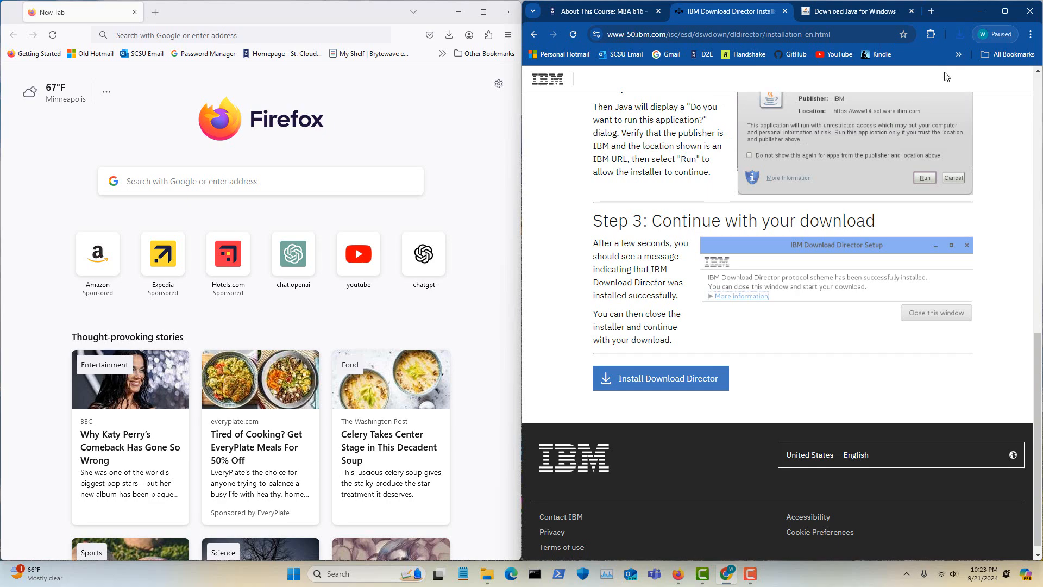
# Step: Run the downloaded .jnlp installer and close the Download Director success message
pyautogui.click(960, 34)
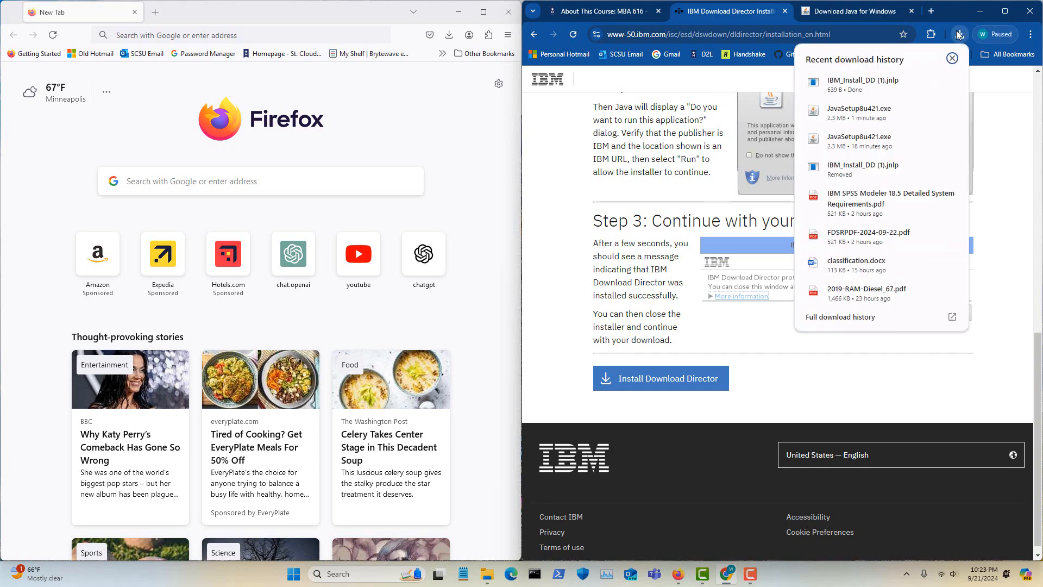
pyautogui.click(875, 86)
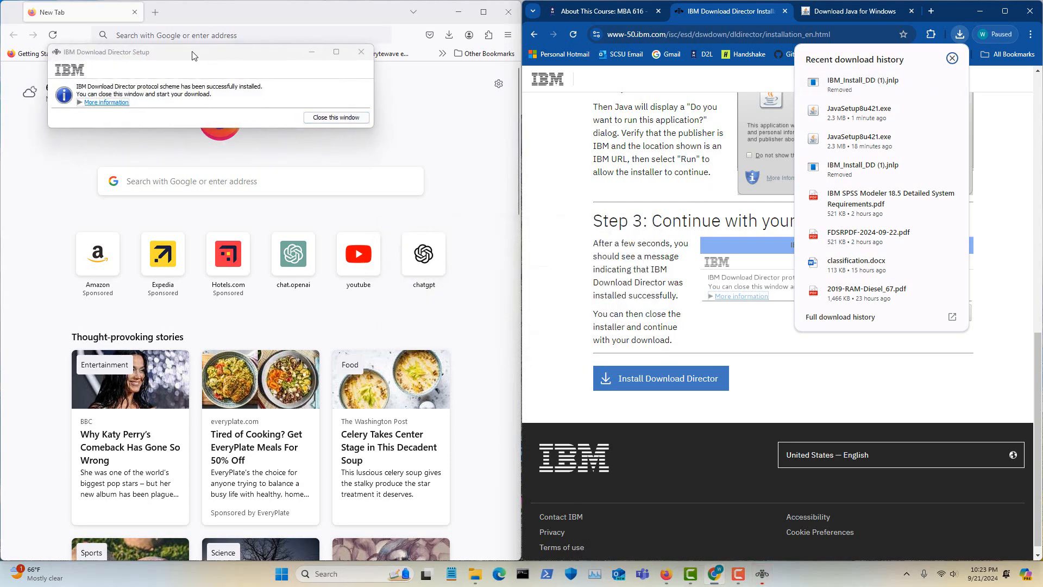
pyautogui.moveTo(197, 58); pyautogui.dragTo(533, 180)
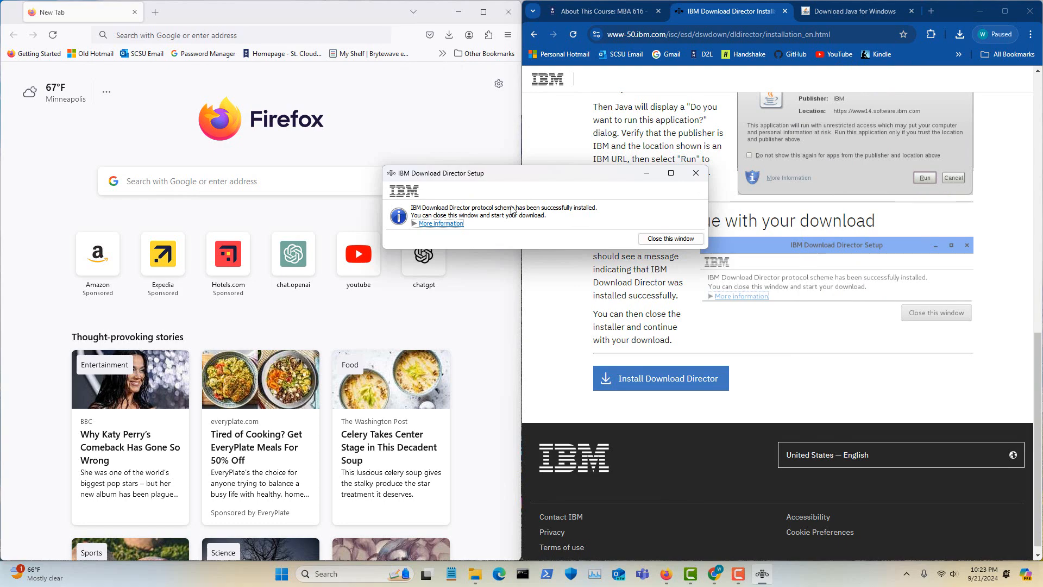
pyautogui.click(677, 243)
pyautogui.scroll(1, 663, 203)
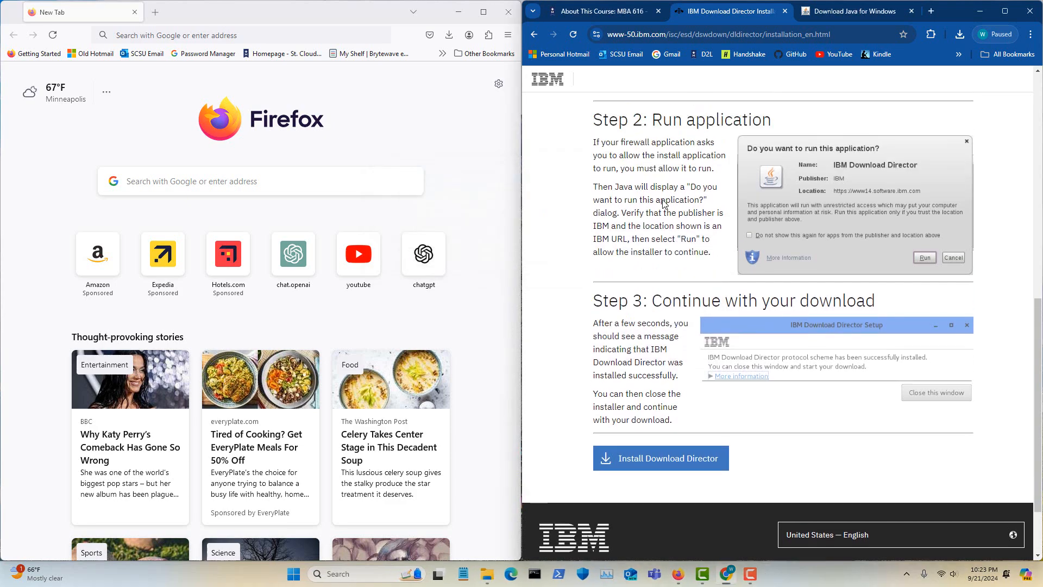
pyautogui.scroll(10, 663, 204)
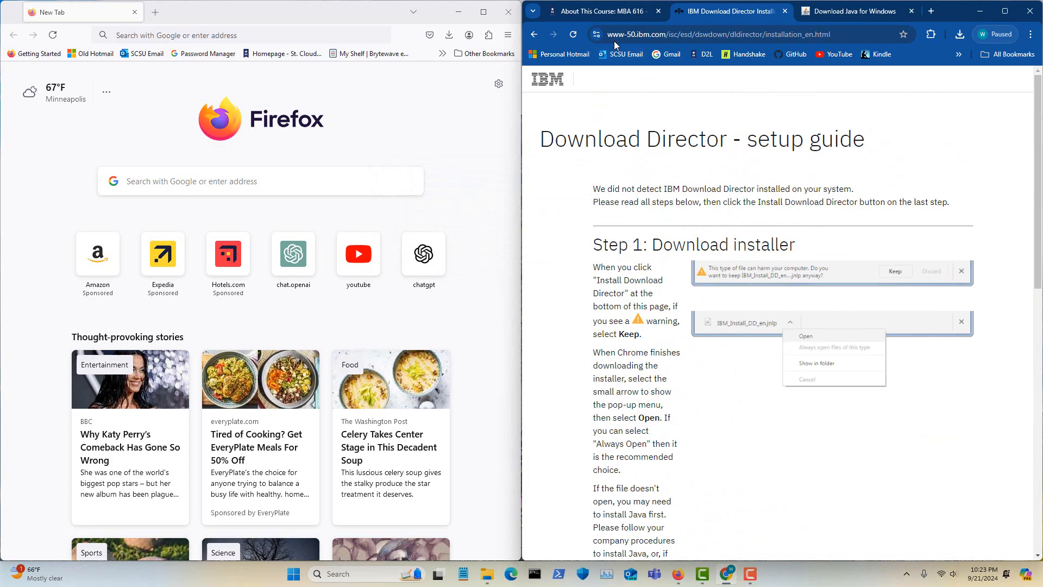
# Step: Select and copy the academic.ibm.com sign-up link in the MBA 616 course item
pyautogui.click(606, 12)
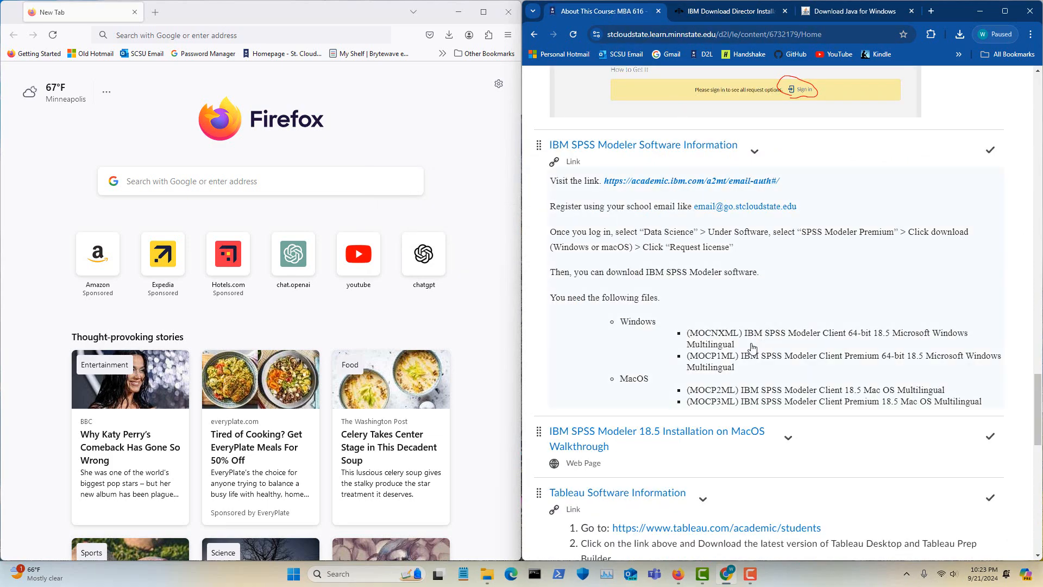
pyautogui.scroll(-1, 709, 282)
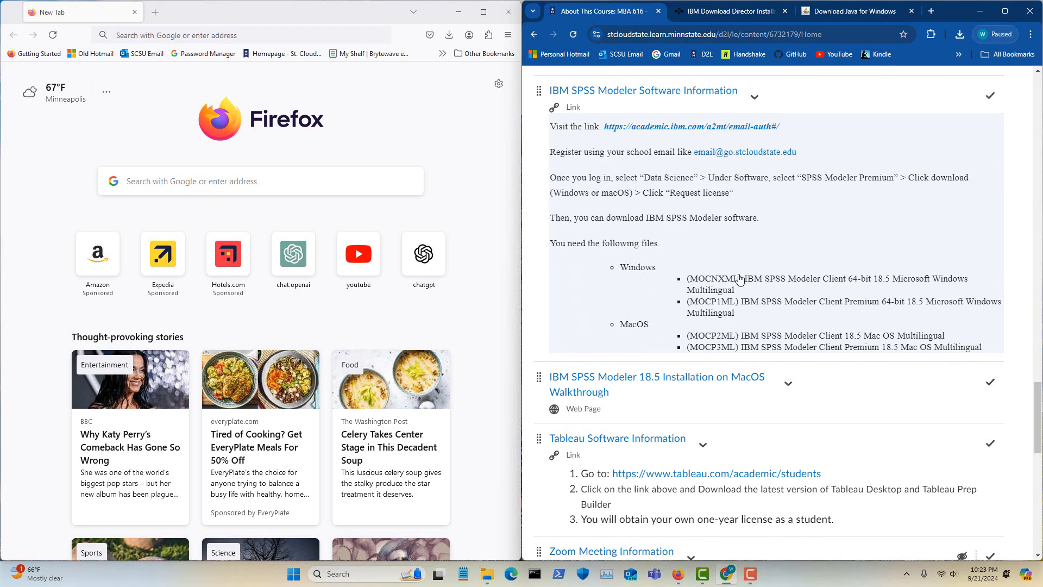
pyautogui.scroll(2, 736, 282)
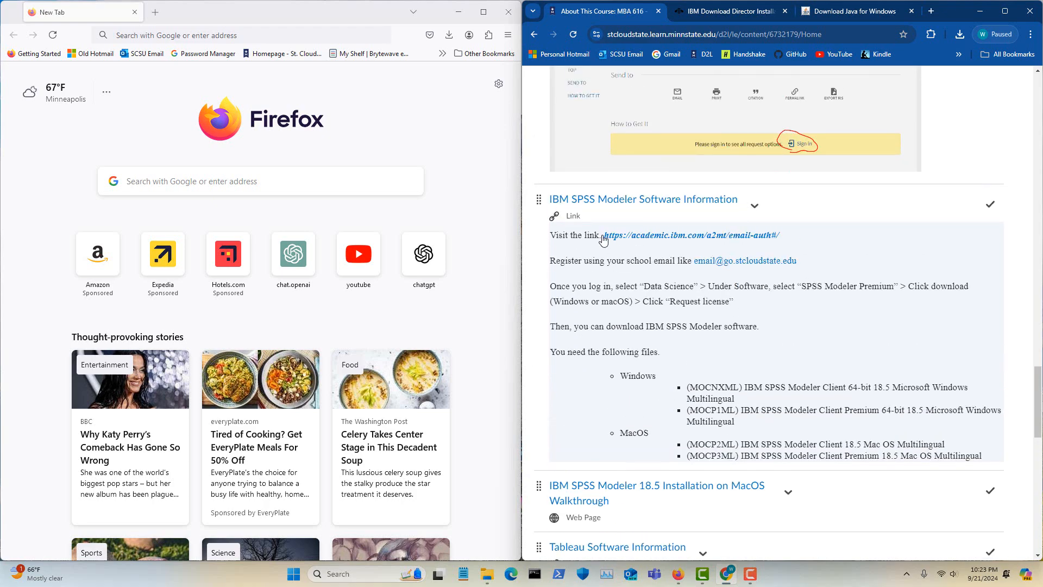
pyautogui.moveTo(791, 240); pyautogui.dragTo(604, 235)
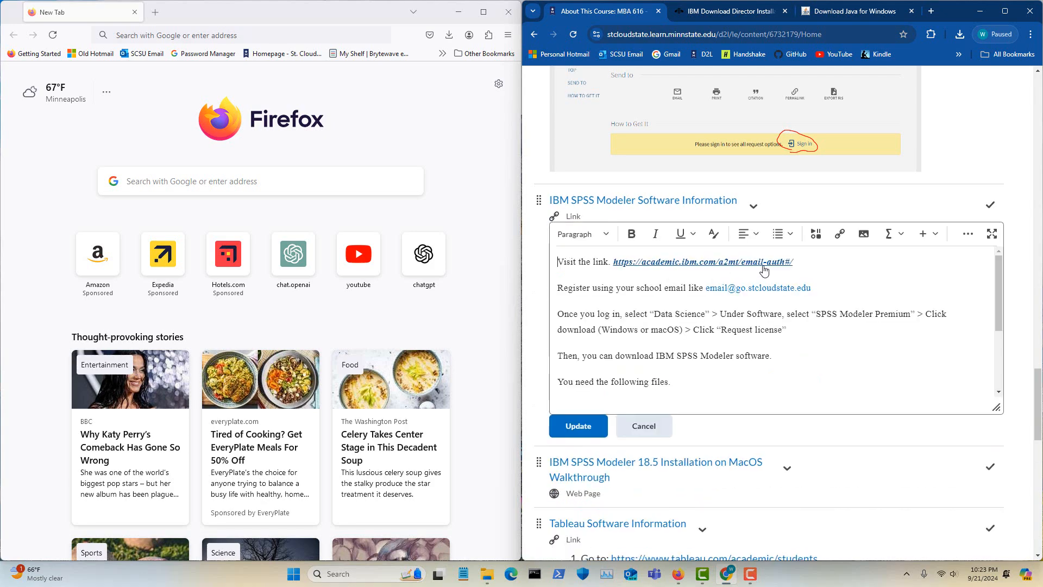
pyautogui.moveTo(806, 263); pyautogui.dragTo(612, 264)
pyautogui.hotkey('ctrl', 'c')
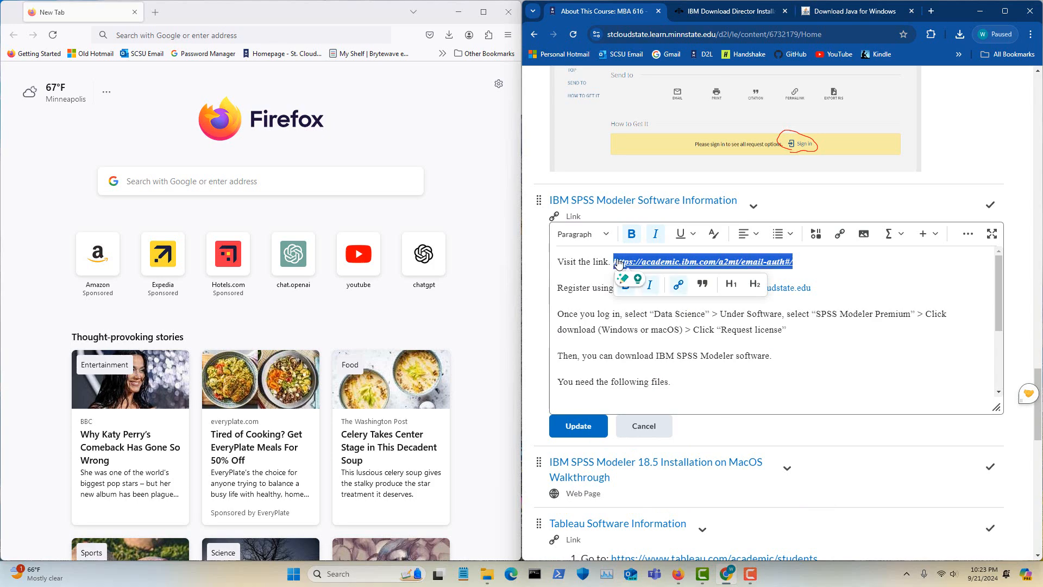
# Step: Open the pasted IBM sign-up link in Firefox and submit the school email address
pyautogui.click(204, 35)
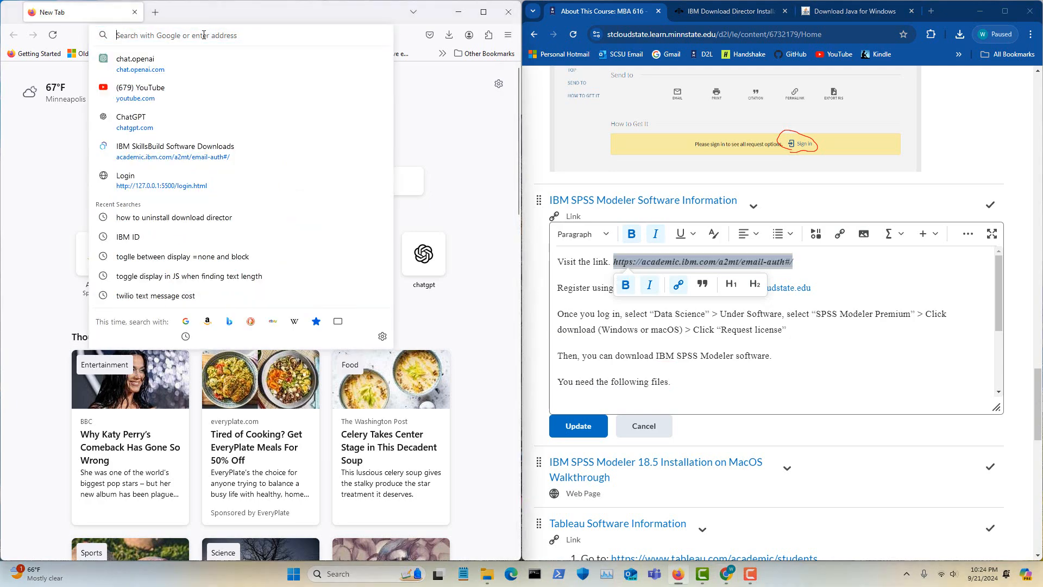
pyautogui.hotkey('ctrl', 'v')
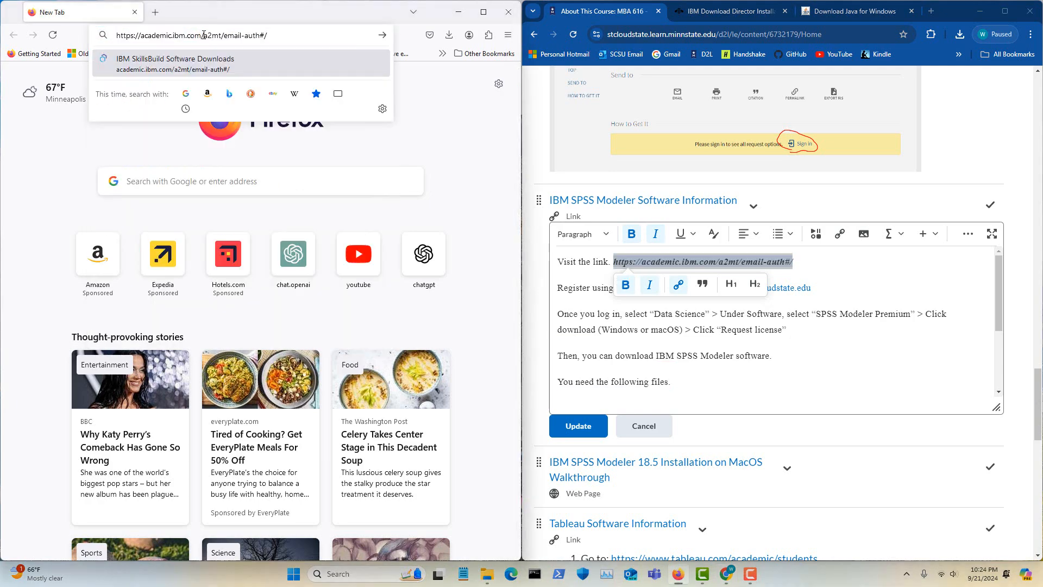
pyautogui.press('Return')
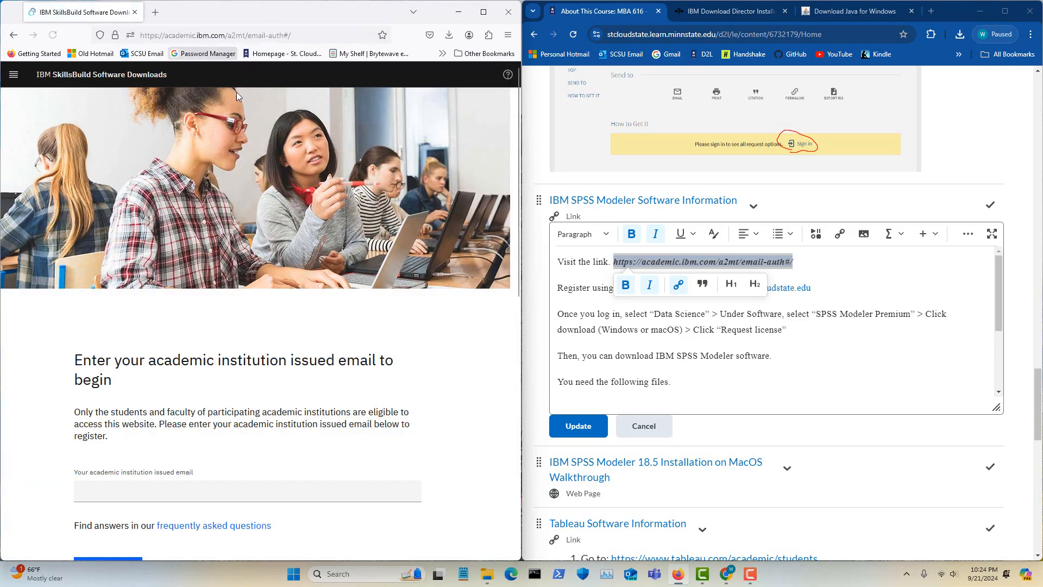
pyautogui.scroll(-2, 195, 263)
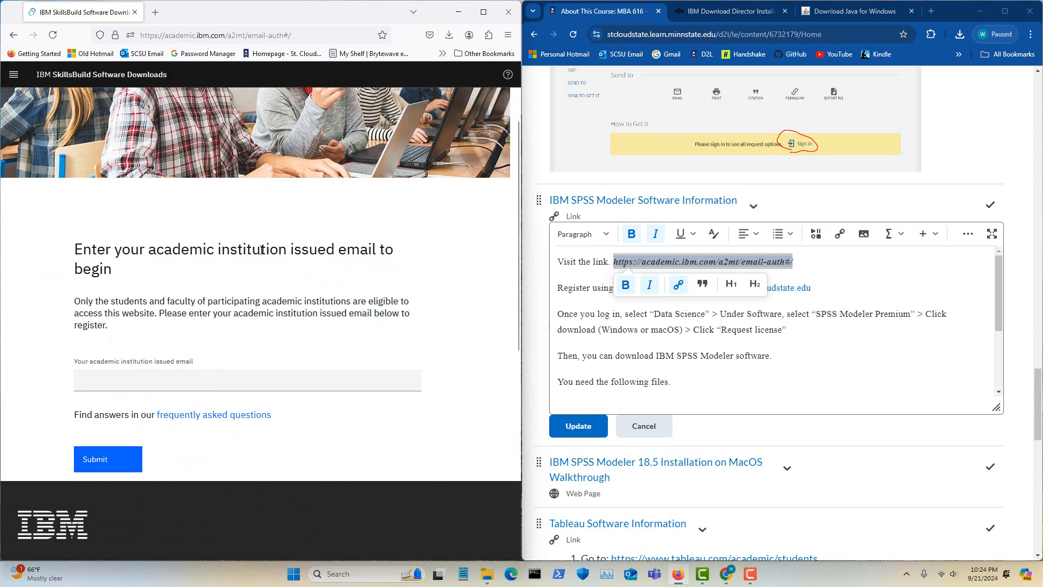
pyautogui.click(181, 386)
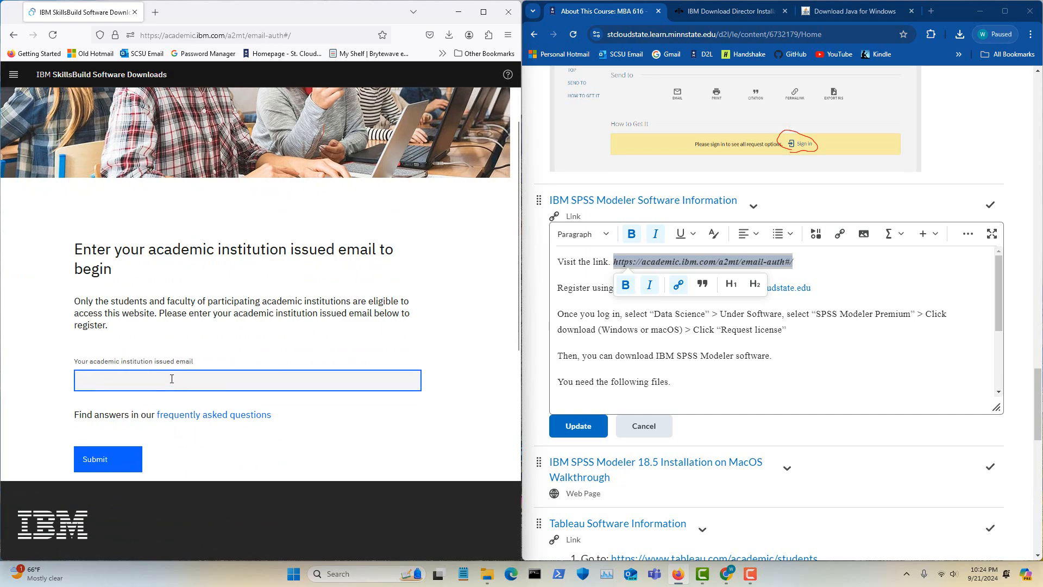
pyautogui.write('w')
pyautogui.click(178, 398)
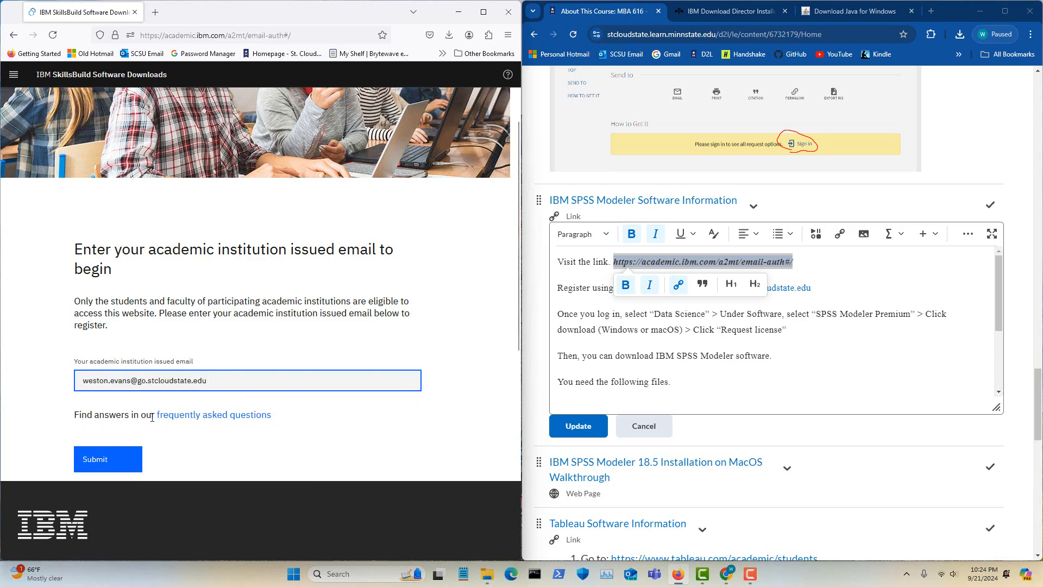
pyautogui.click(121, 463)
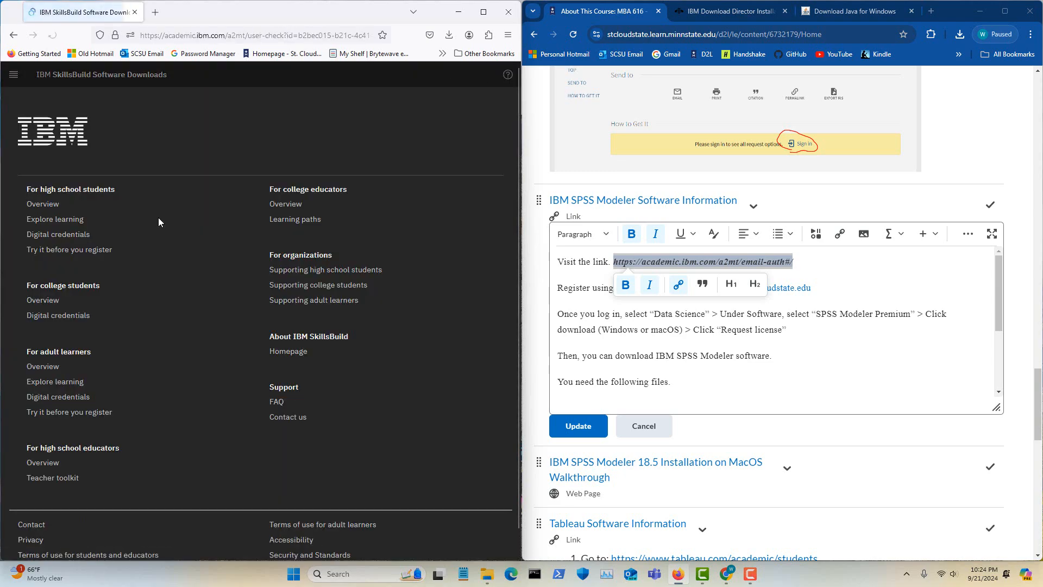
# Step: Open the Data Science category and scroll to its Software listing
pyautogui.scroll(-2, 335, 276)
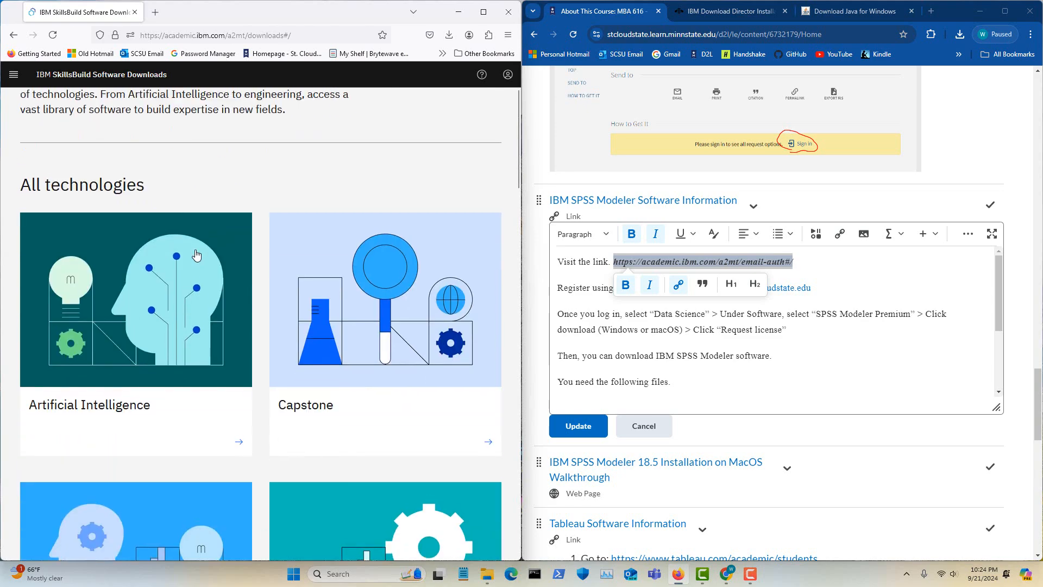
pyautogui.scroll(2, 193, 250)
pyautogui.scroll(-7, 378, 201)
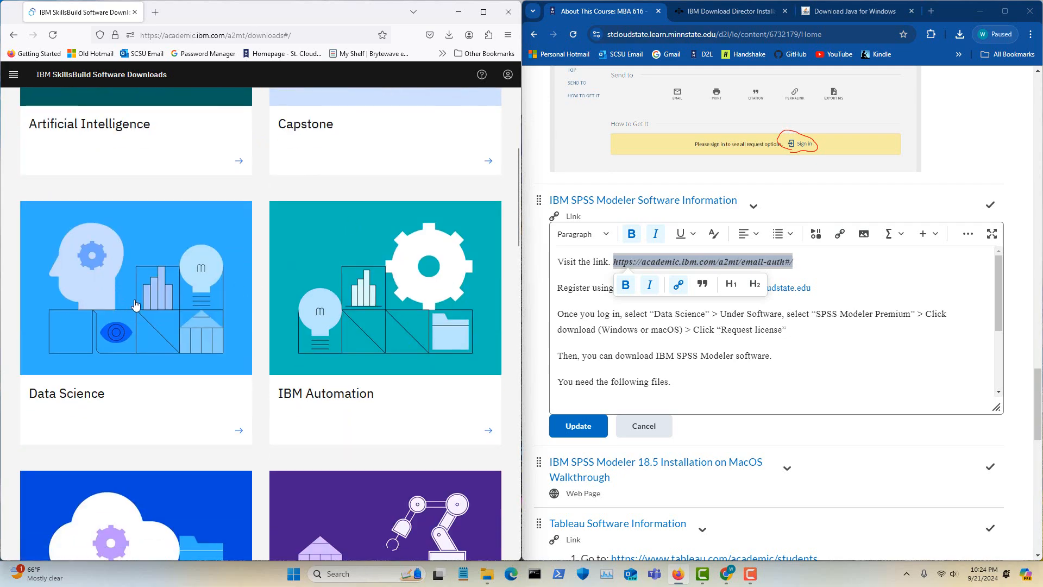
pyautogui.click(136, 305)
pyautogui.scroll(-5, 136, 242)
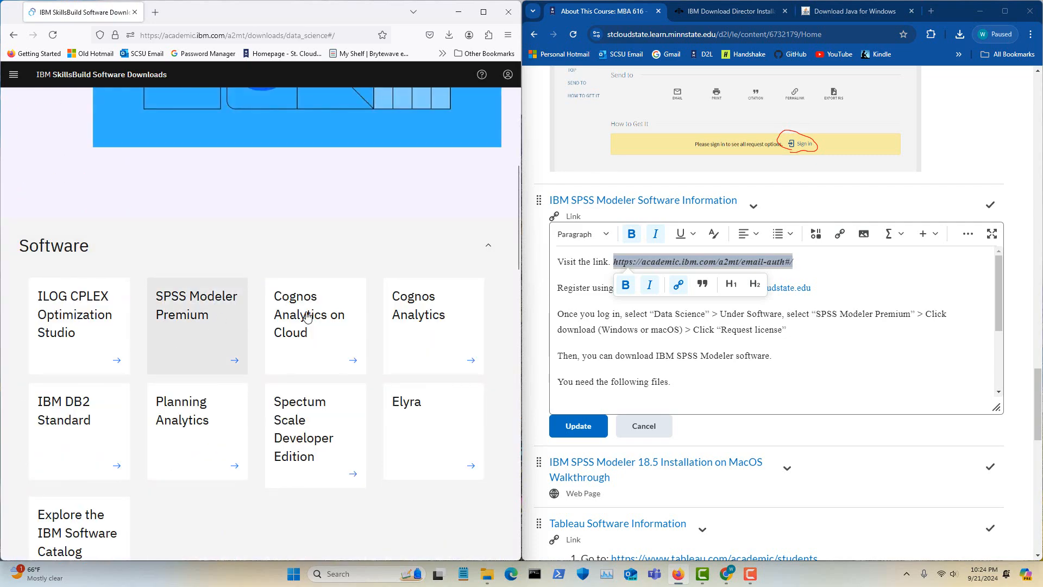
# Step: Request the SPSS Modeler Premium license, copy its authorization code, and open the Windows download
pyautogui.click(195, 322)
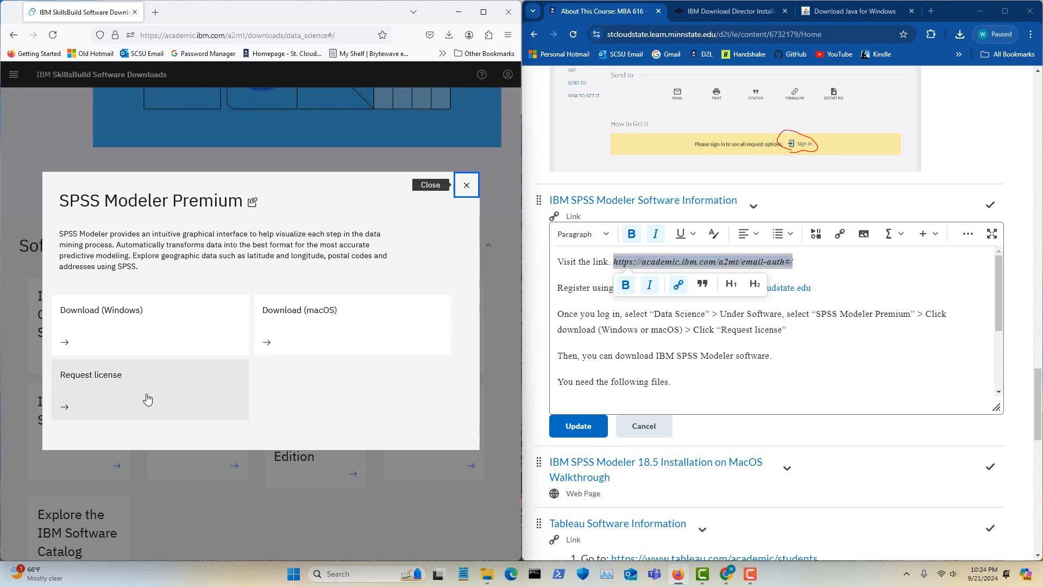
pyautogui.click(158, 399)
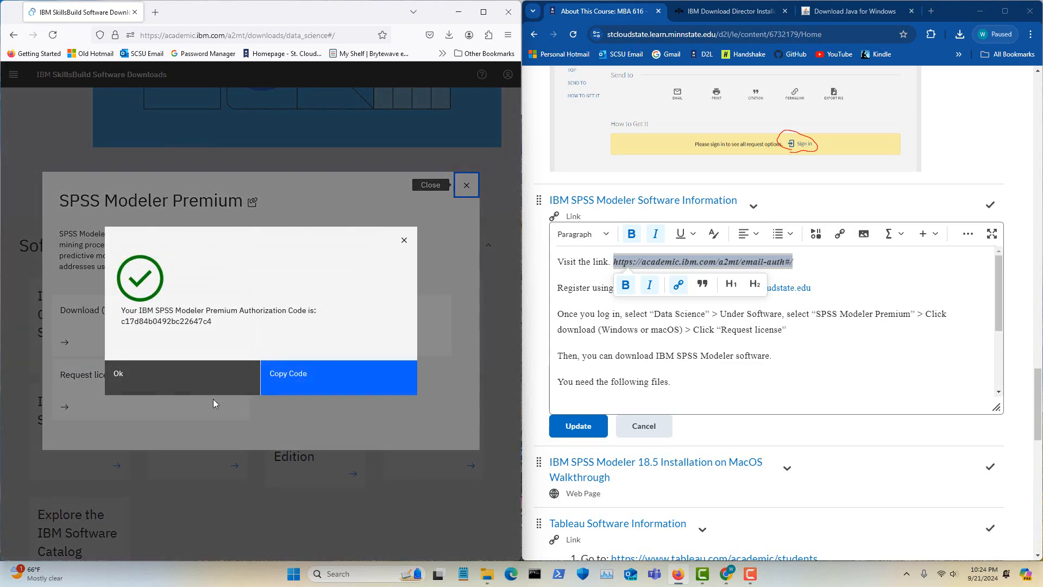
pyautogui.click(295, 381)
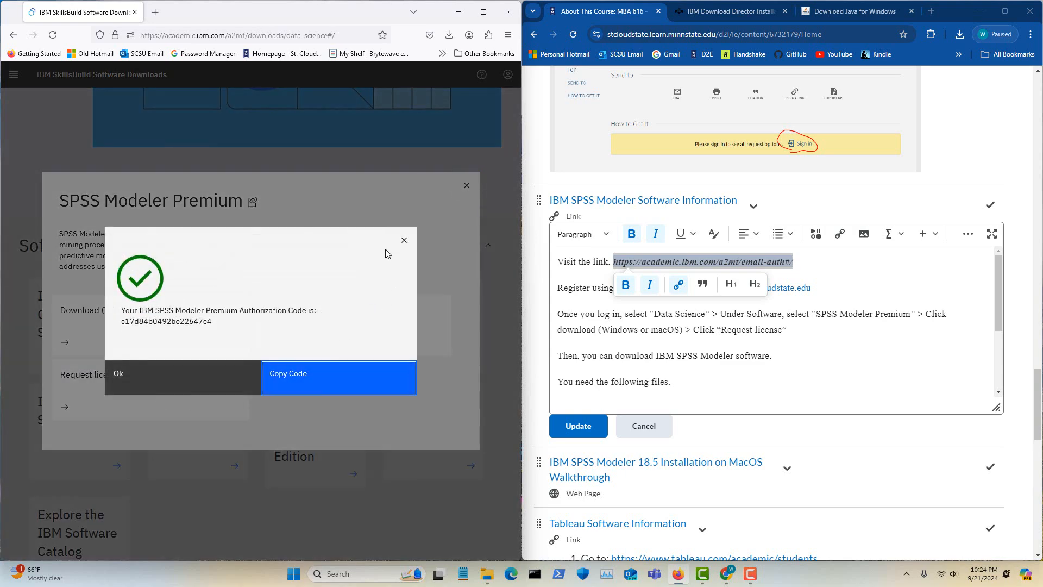
pyautogui.click(403, 241)
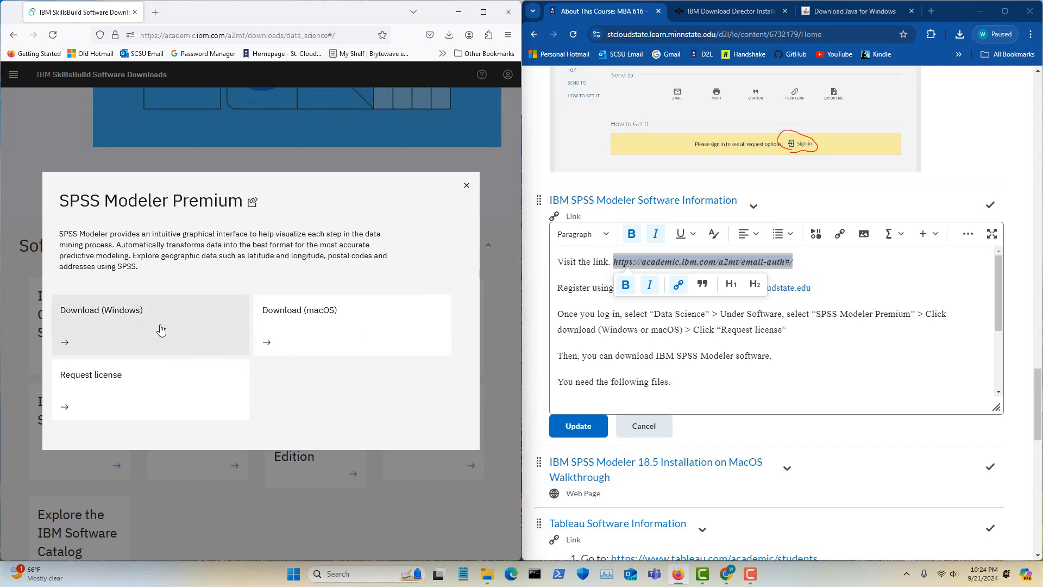
pyautogui.click(132, 325)
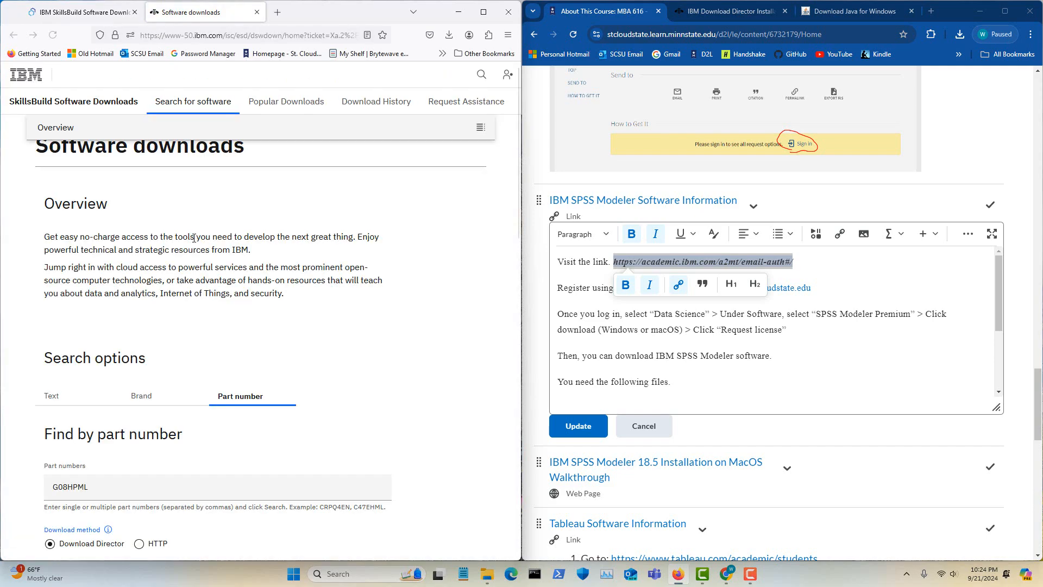
# Step: Scroll to the G08HPML image list, then cancel editing the Brightspace course item
pyautogui.scroll(-3, 281, 212)
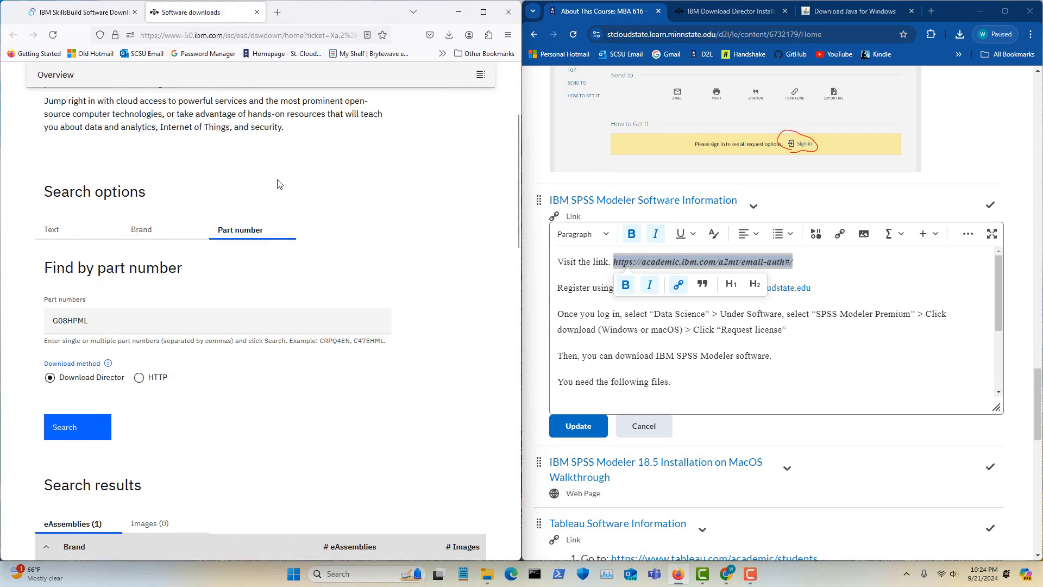
pyautogui.scroll(3, 259, 220)
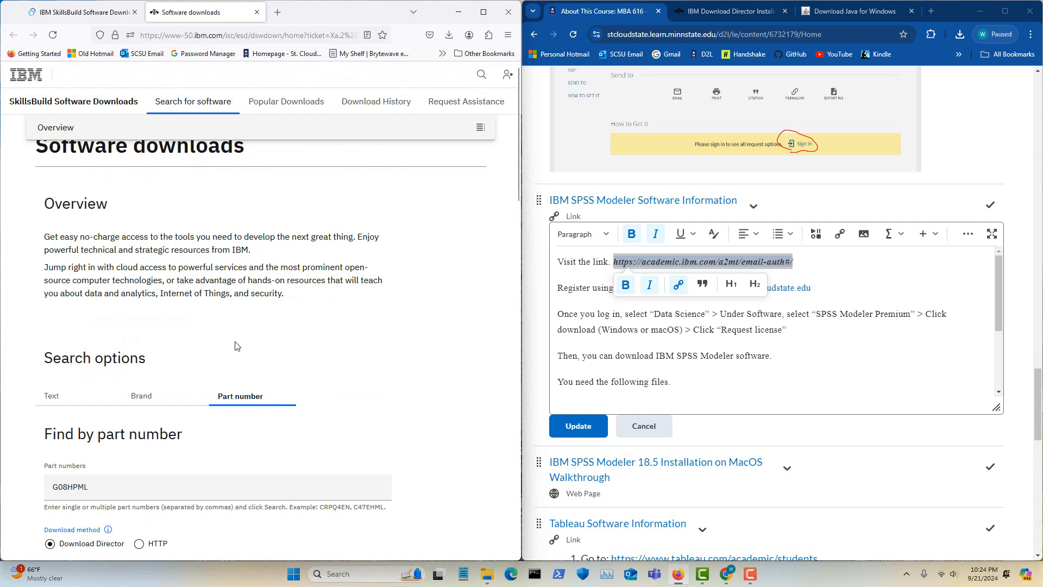
pyautogui.scroll(-1, 237, 345)
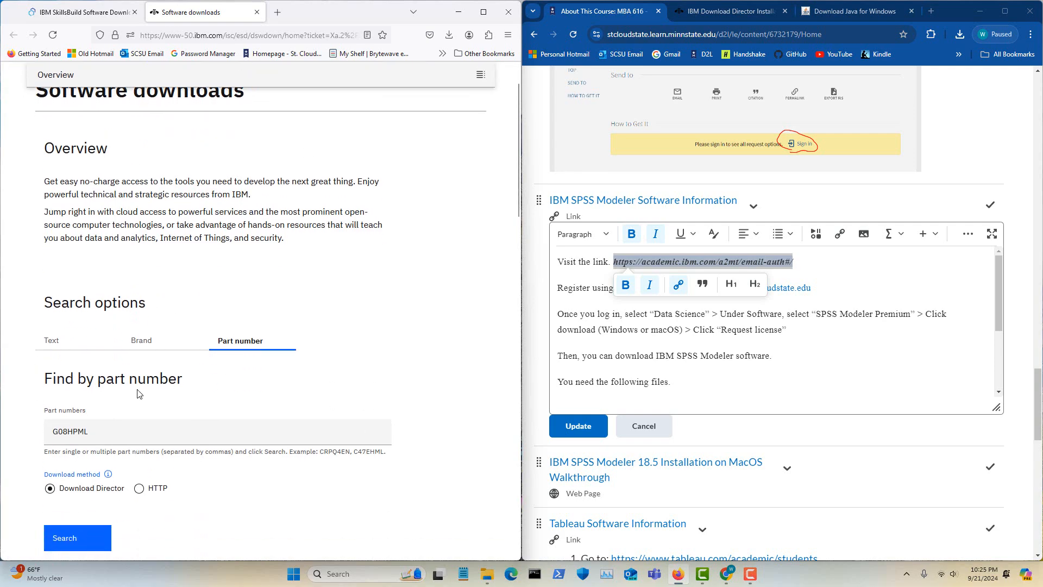
pyautogui.scroll(-1, 139, 394)
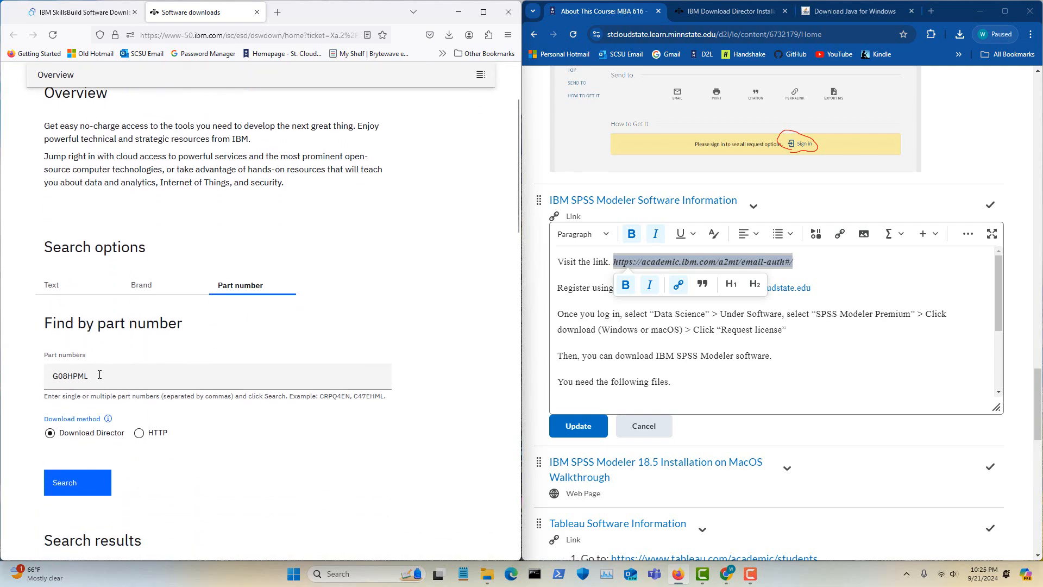
pyautogui.scroll(-3, 302, 295)
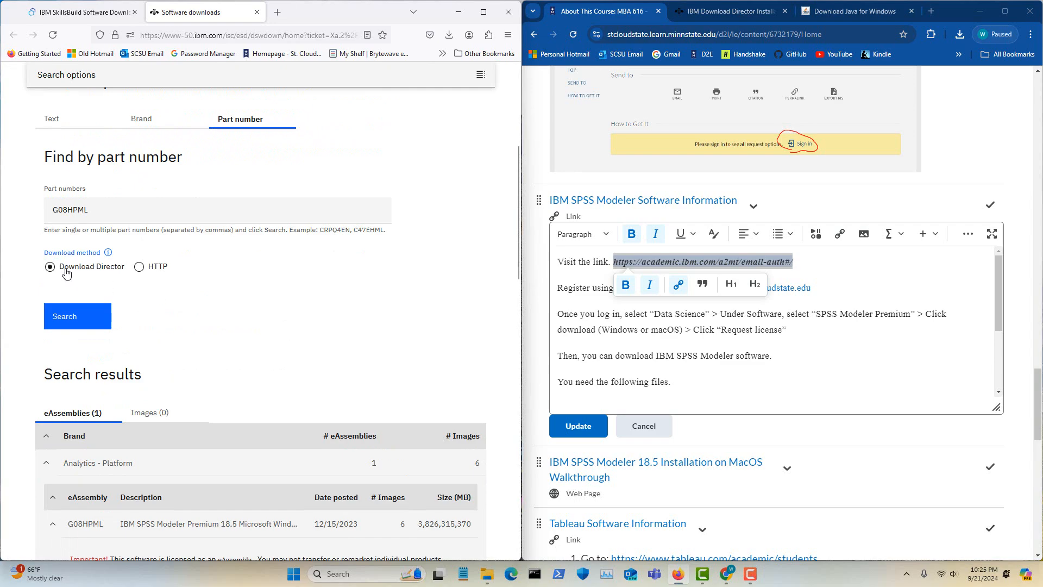
pyautogui.scroll(-6, 108, 278)
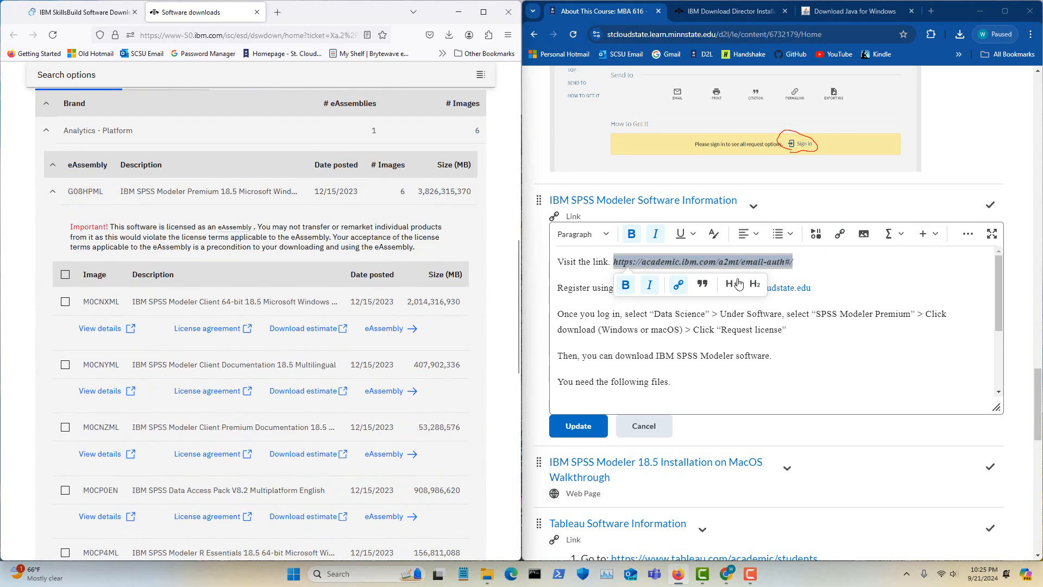
pyautogui.scroll(-3, 178, 259)
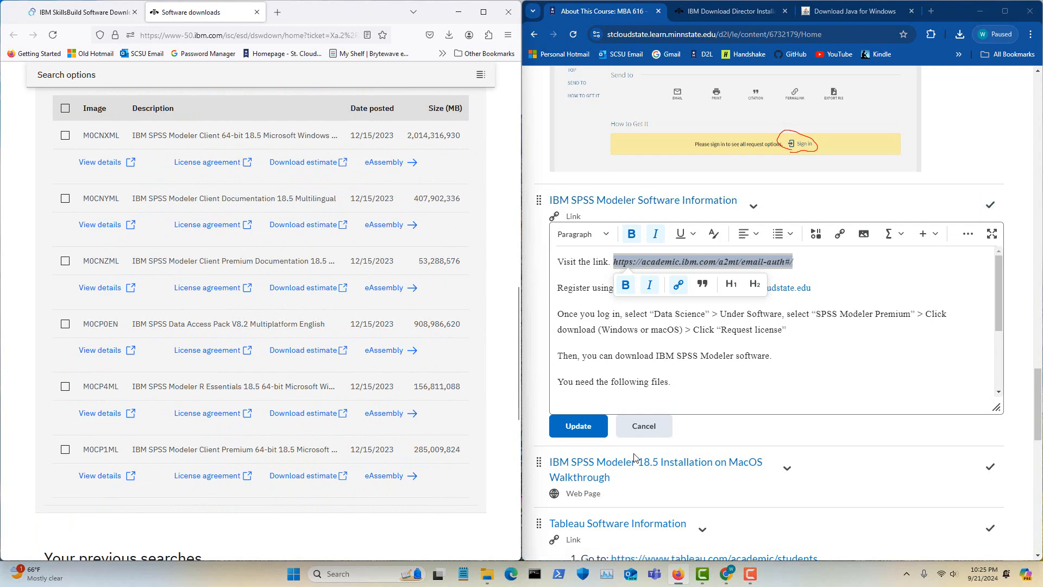
pyautogui.click(644, 426)
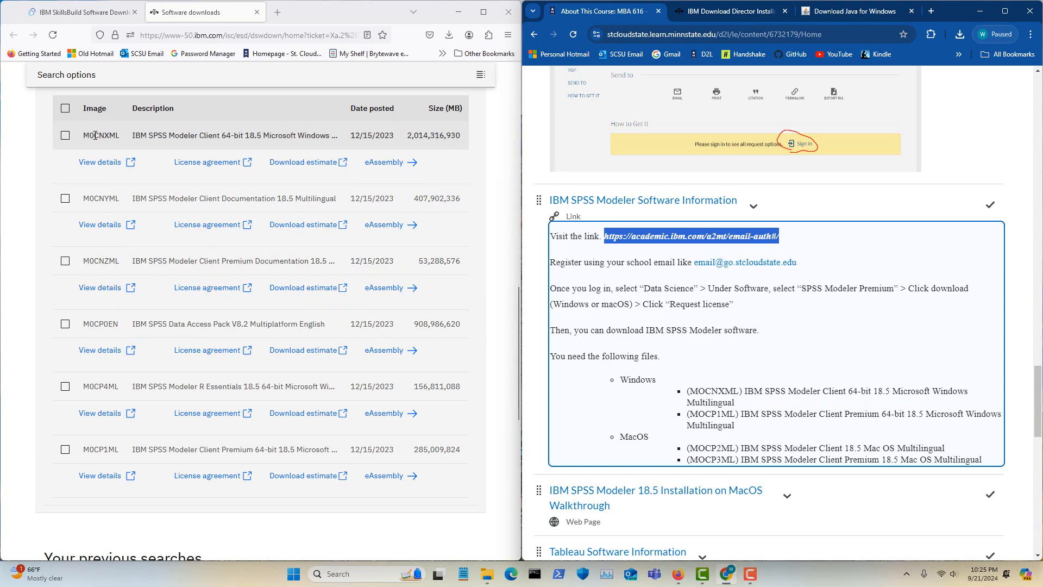
# Step: Select the M0CNXML and M0CP1ML files, agree to the license, and start the download
pyautogui.click(66, 136)
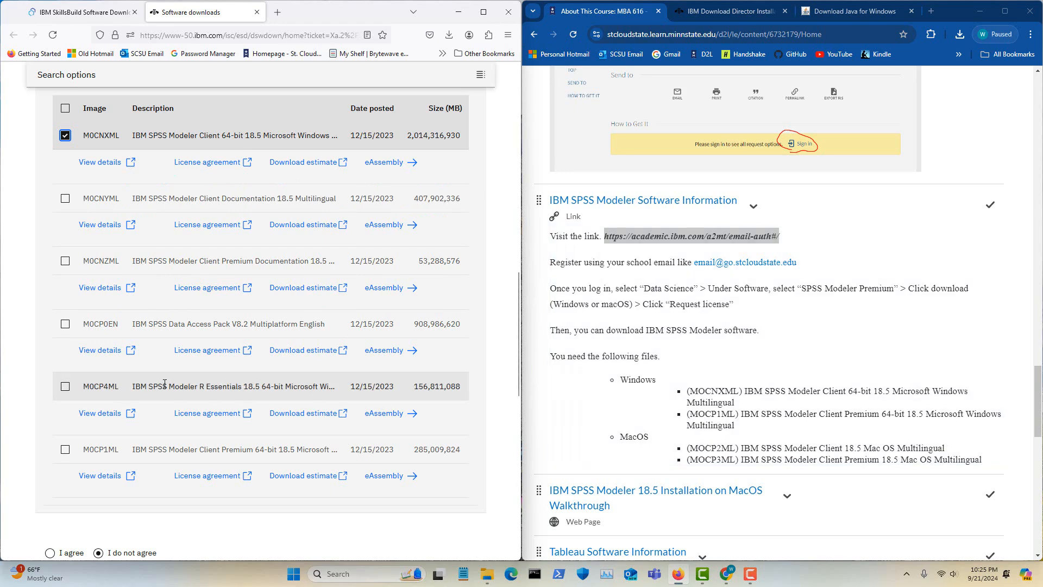
pyautogui.click(66, 449)
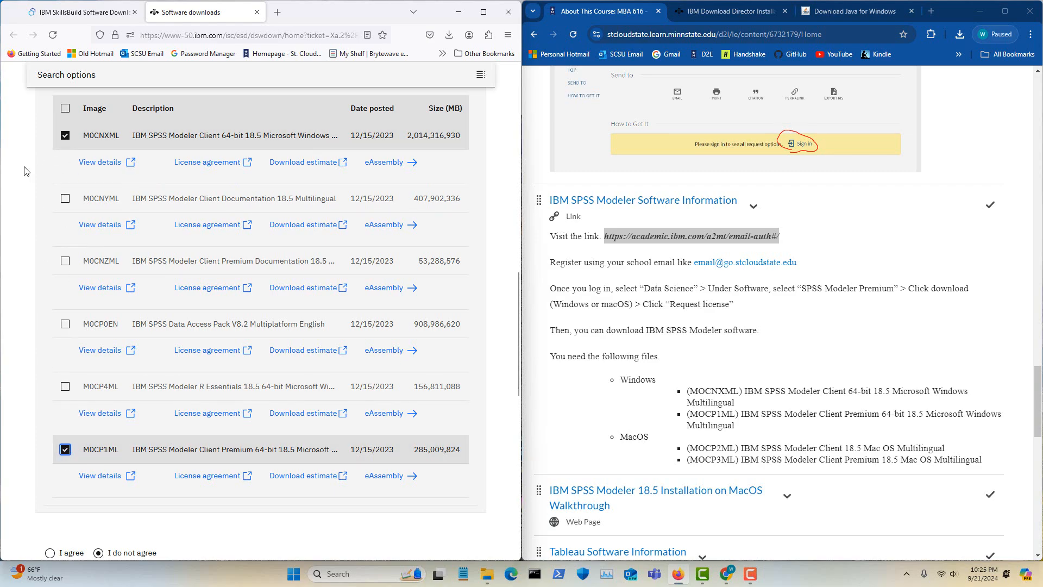
pyautogui.scroll(-5, 24, 171)
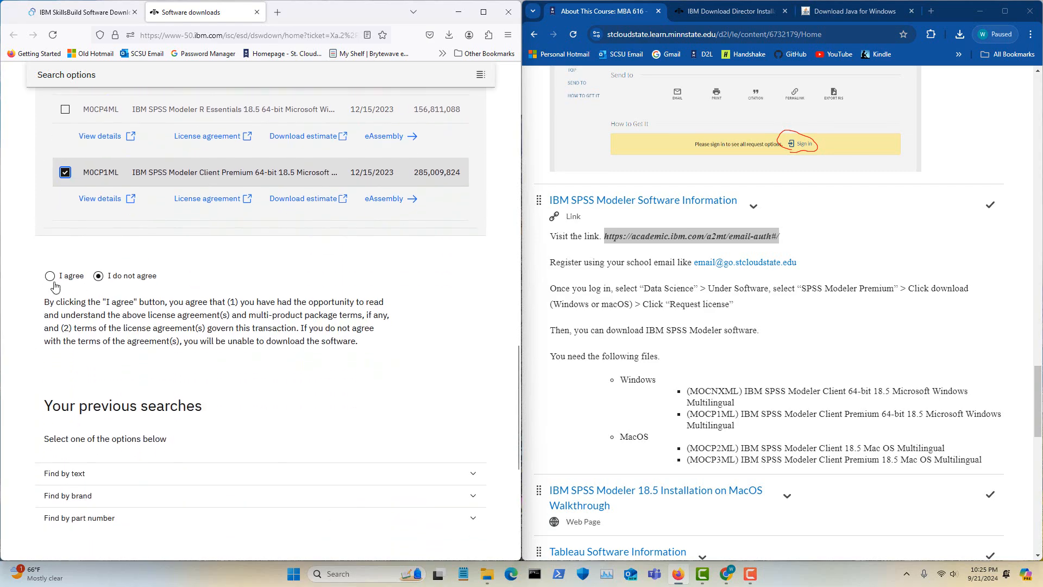
pyautogui.click(51, 278)
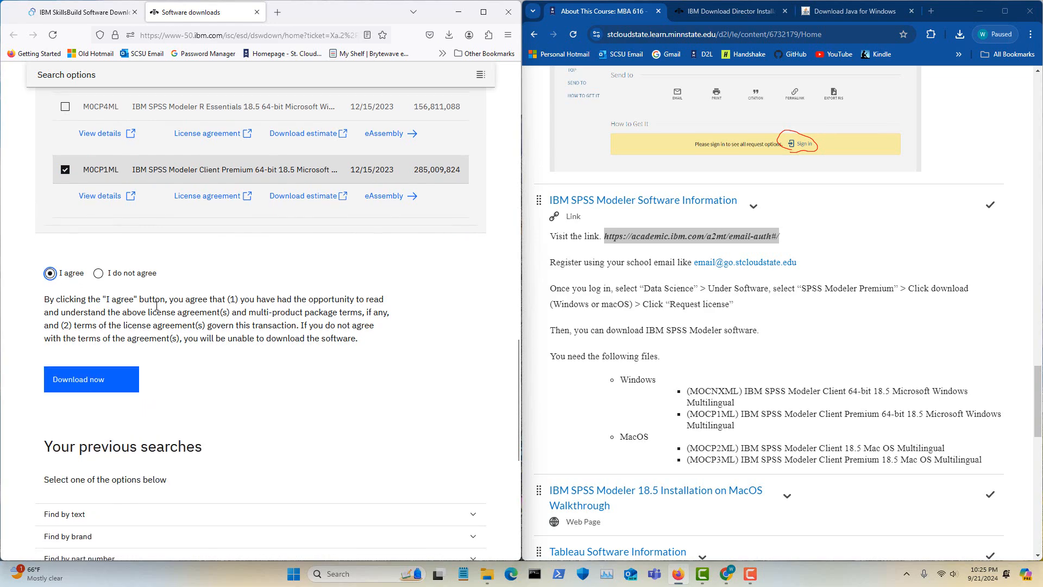
pyautogui.scroll(-1, 166, 301)
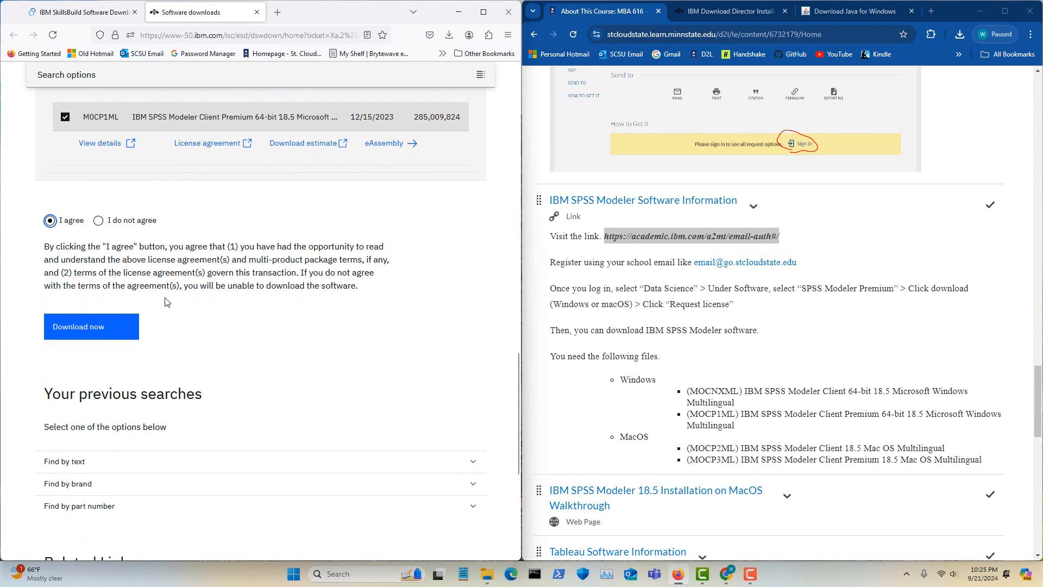
pyautogui.click(87, 333)
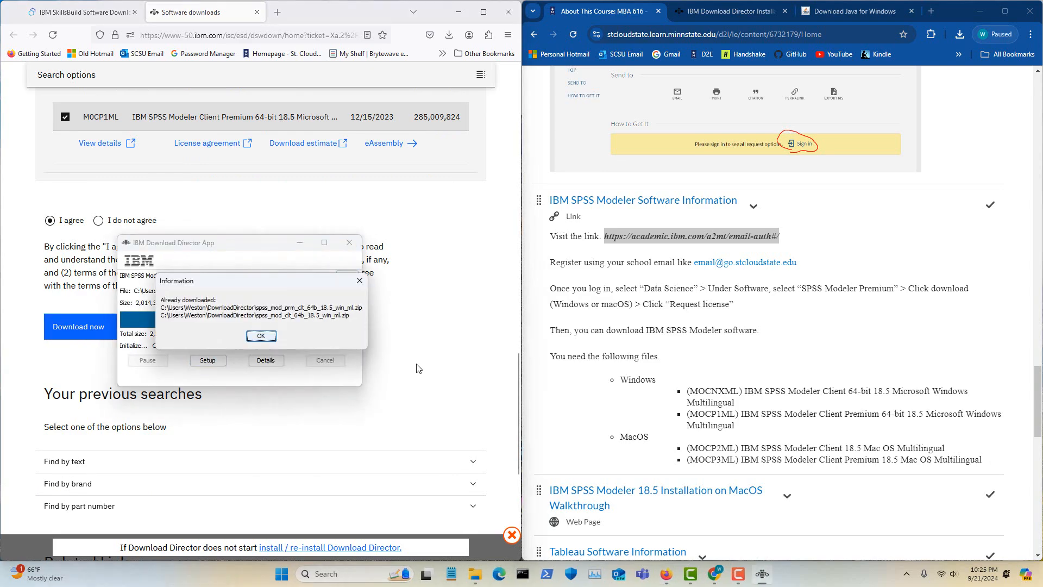
# Step: Acknowledge the already-downloaded notice, check the Setup download location, and close Download Director
pyautogui.click(261, 336)
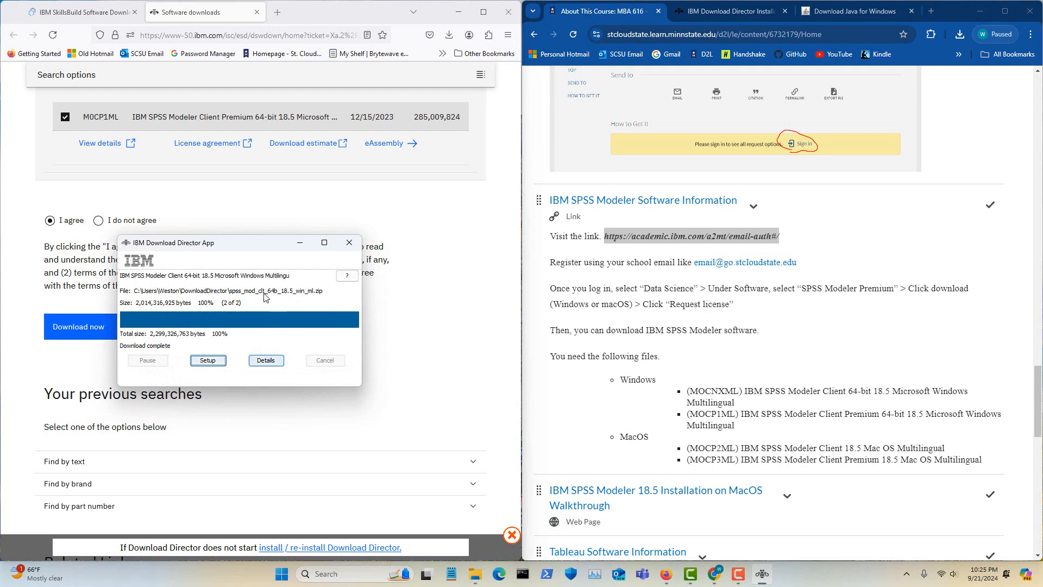
pyautogui.moveTo(238, 247); pyautogui.dragTo(292, 186)
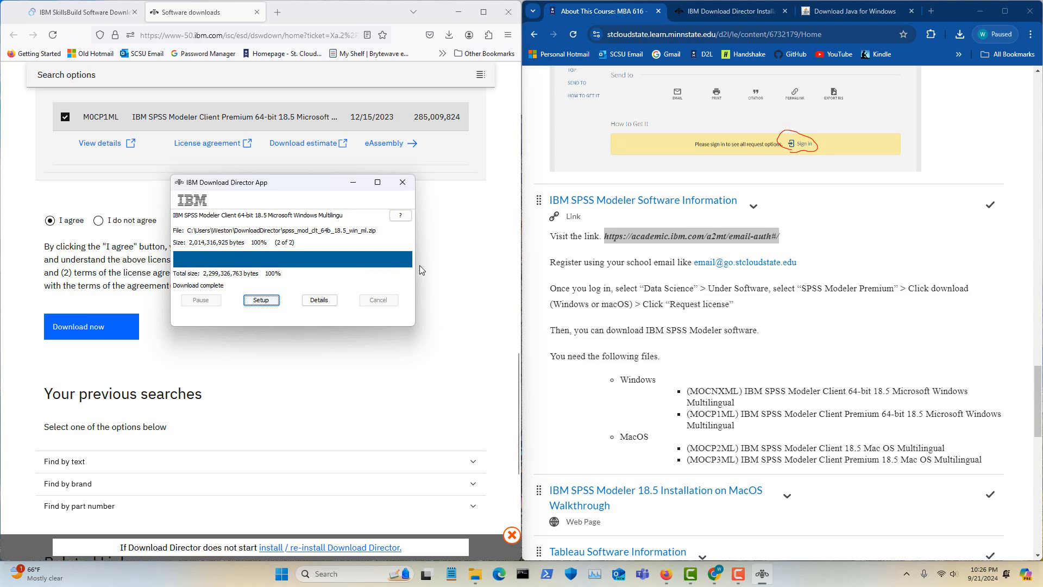
pyautogui.click(266, 302)
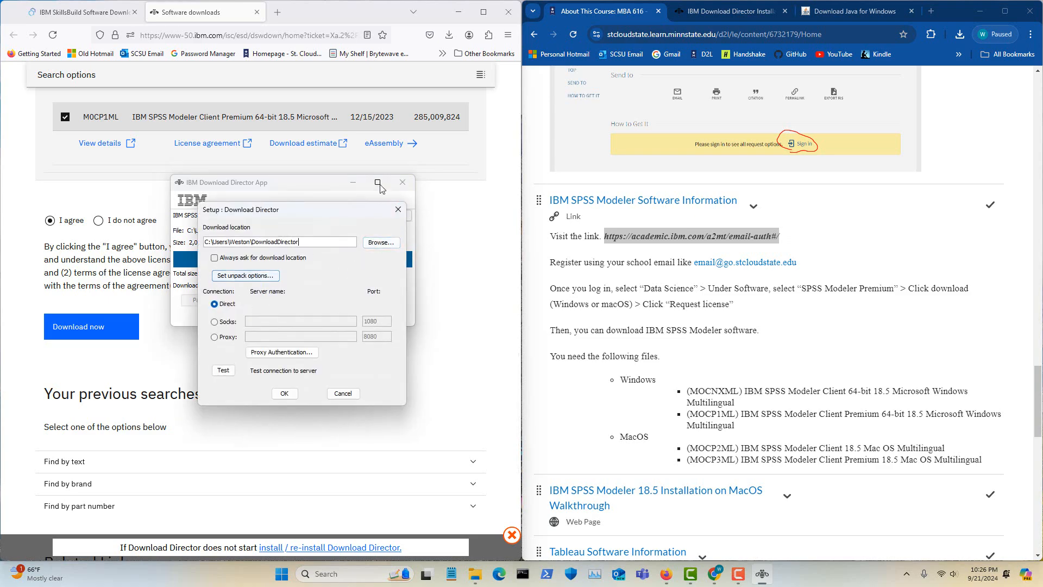
pyautogui.click(402, 182)
pyautogui.click(409, 182)
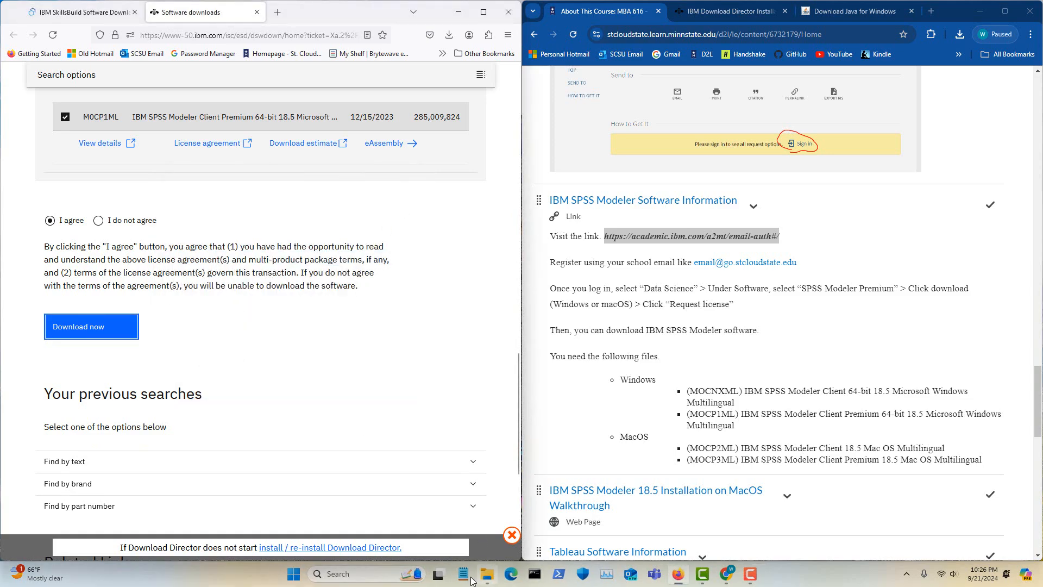
# Step: Open the DownloadDirector folder under C:\Users and the user's home folder in File Explorer
pyautogui.click(487, 574)
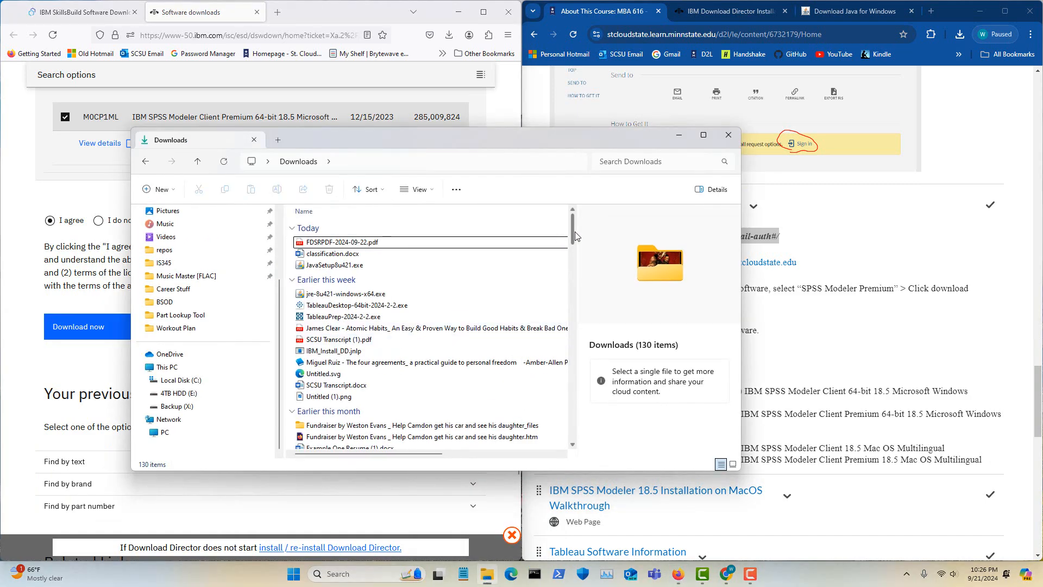
pyautogui.click(194, 382)
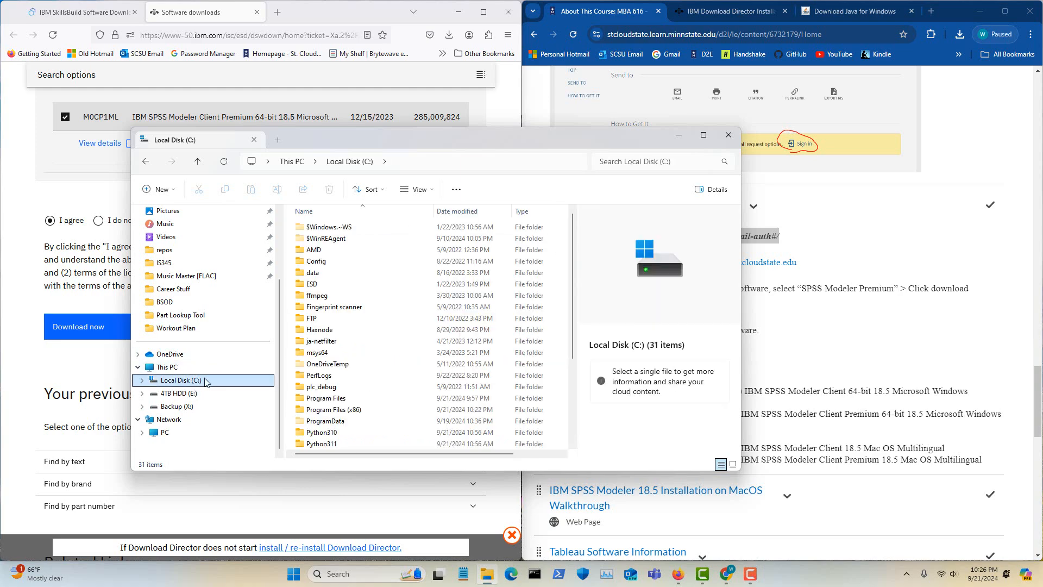
pyautogui.scroll(-4, 328, 295)
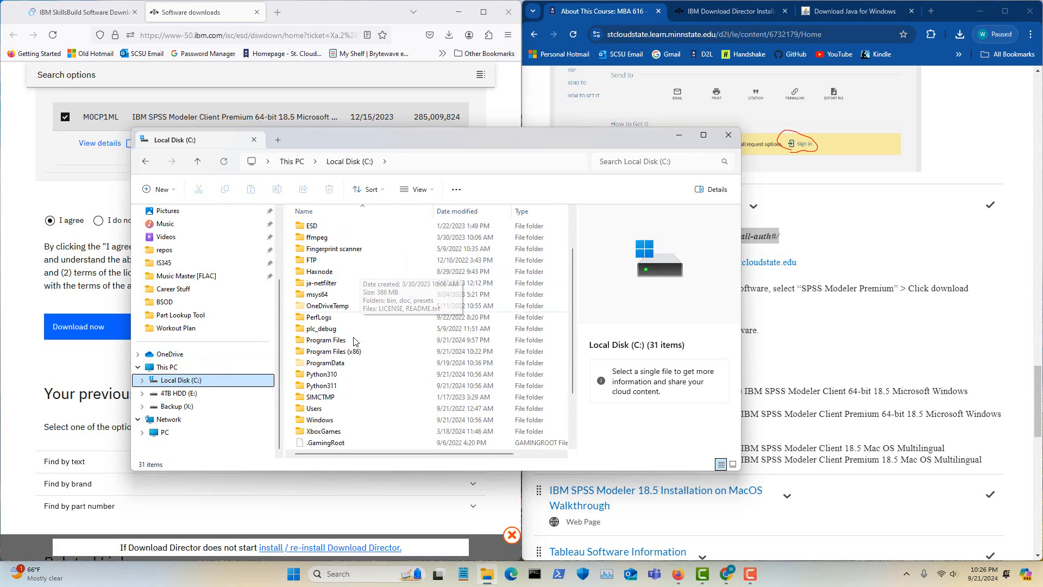
pyautogui.doubleClick(332, 413)
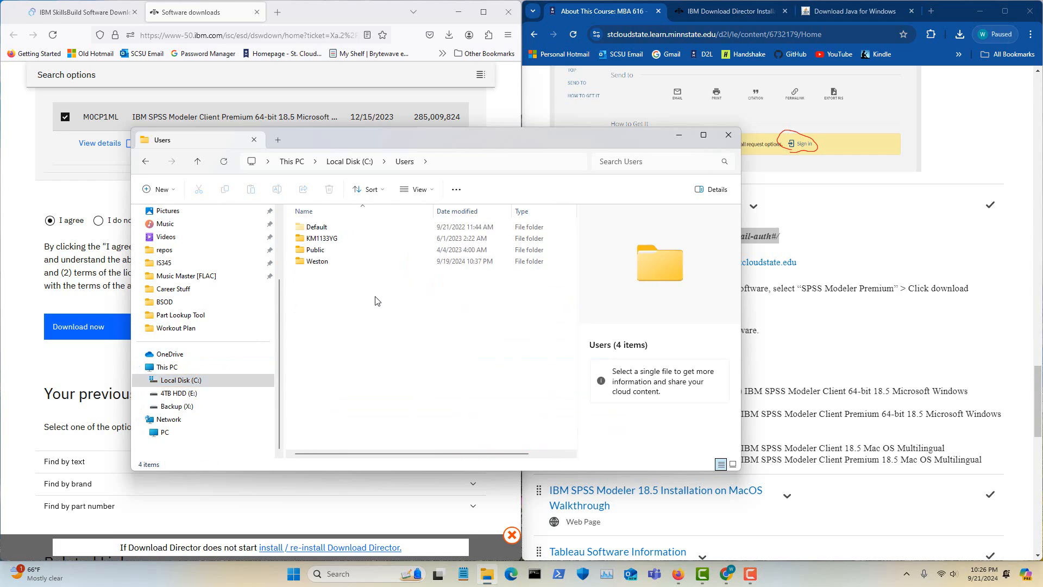
pyautogui.click(326, 265)
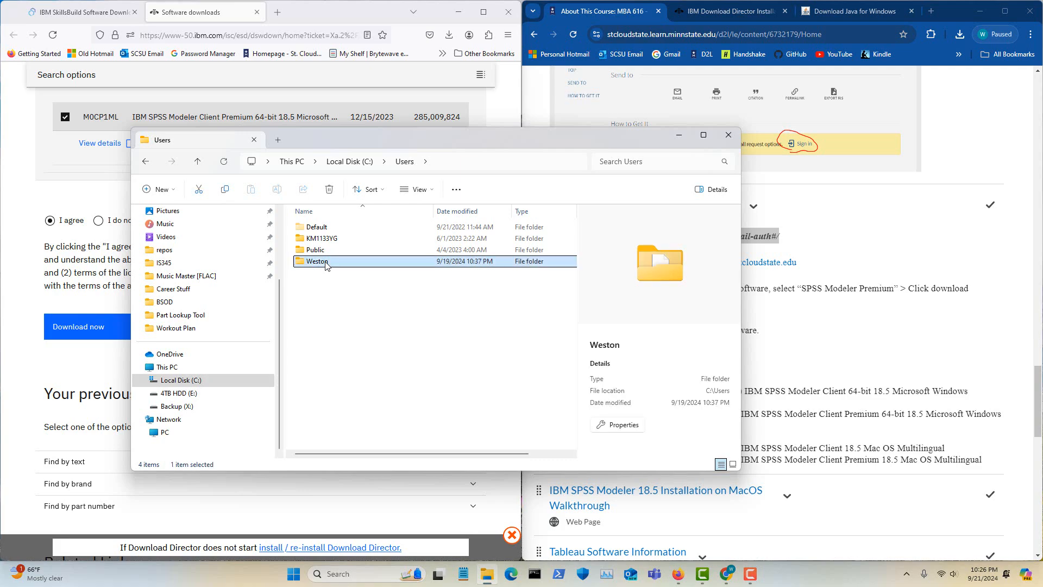
pyautogui.doubleClick(332, 265)
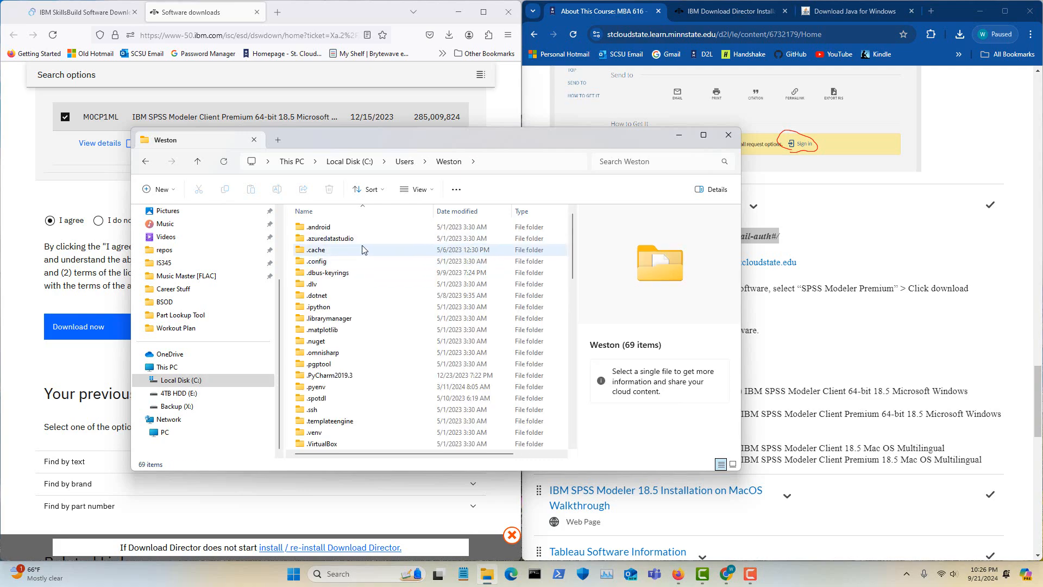
pyautogui.scroll(-5, 350, 277)
pyautogui.scroll(-2, 355, 298)
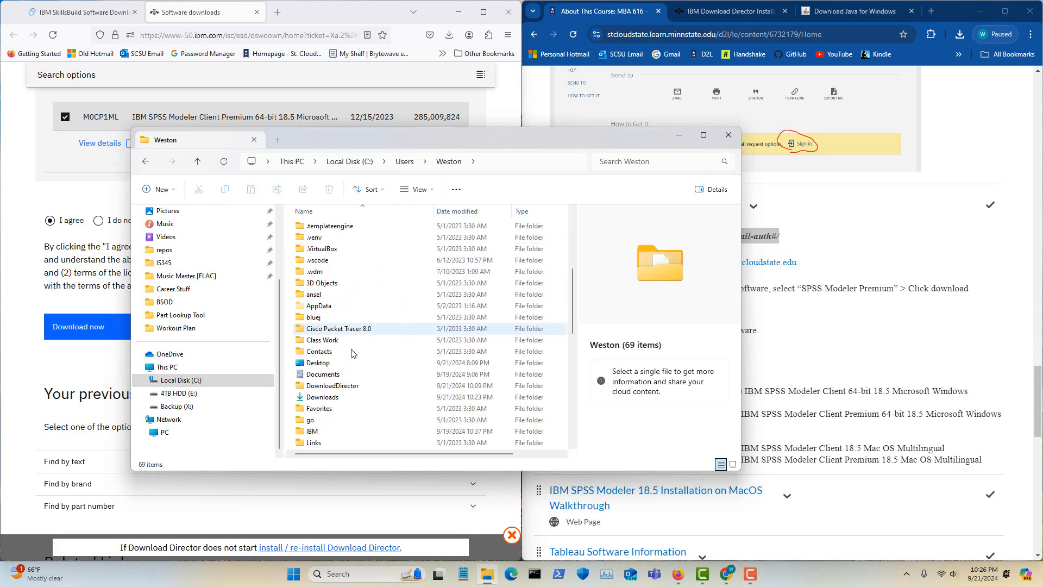
pyautogui.doubleClick(333, 386)
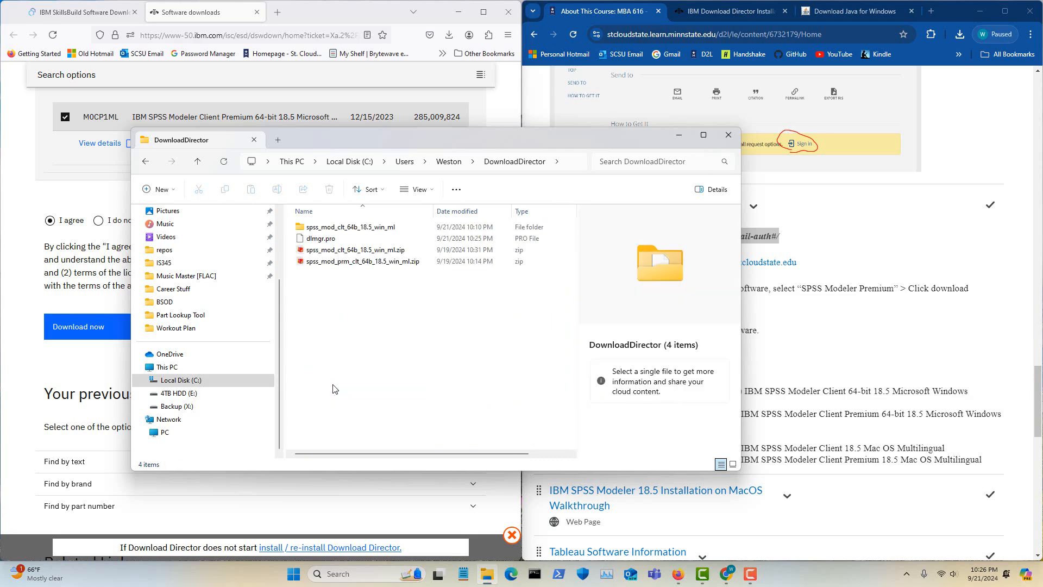
# Step: Delete the old extracted spss_mod_clt folder and select spss_mod_clt_64b_18.5_win_ml.zip
pyautogui.click(343, 227)
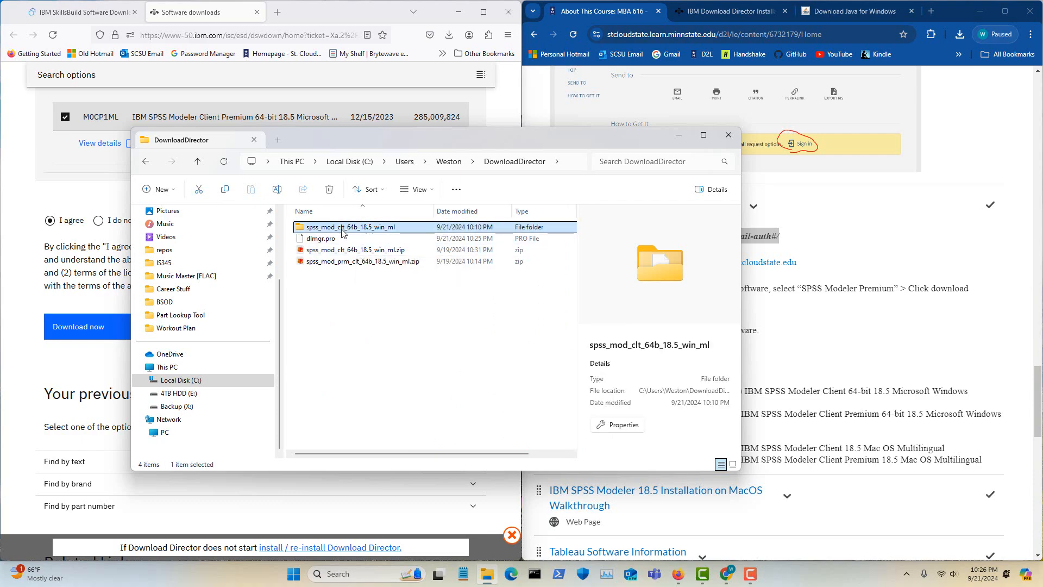
pyautogui.press('Delete')
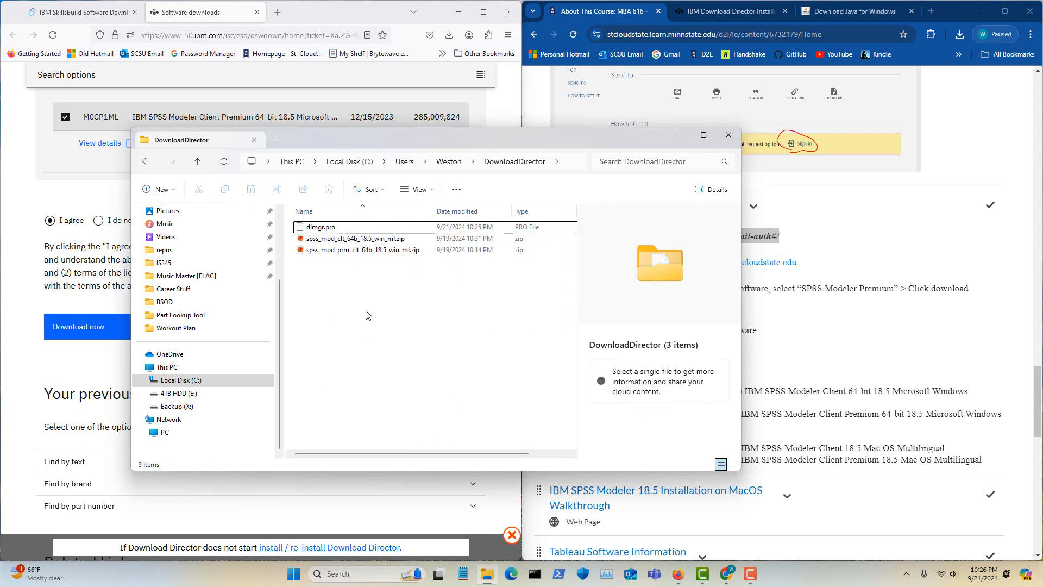
pyautogui.click(348, 240)
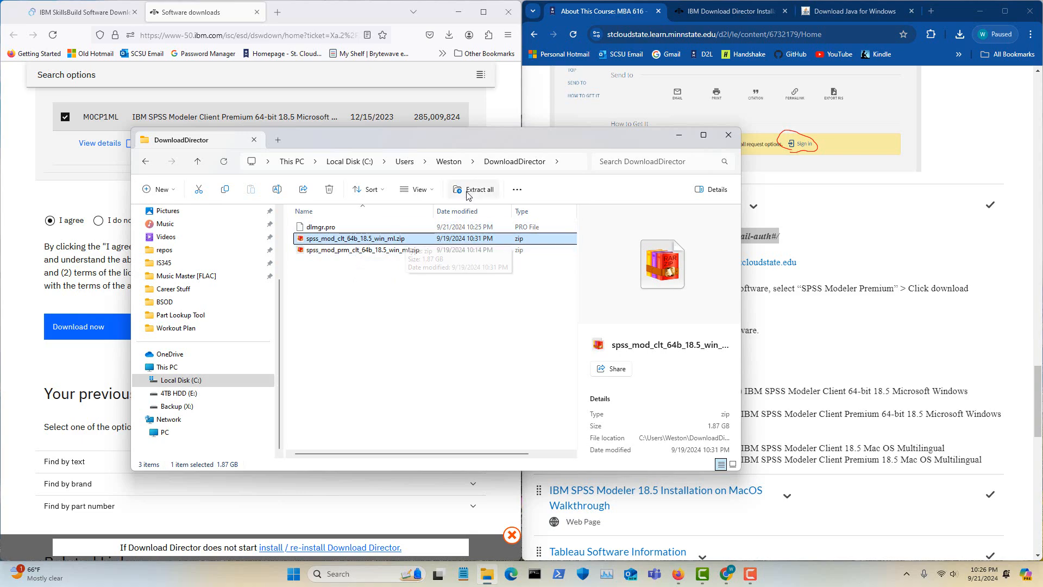
# Step: Extract spss_mod_clt_64b_18.5_win_ml.zip to the suggested destination and open the extracted folder
pyautogui.rightClick(360, 240)
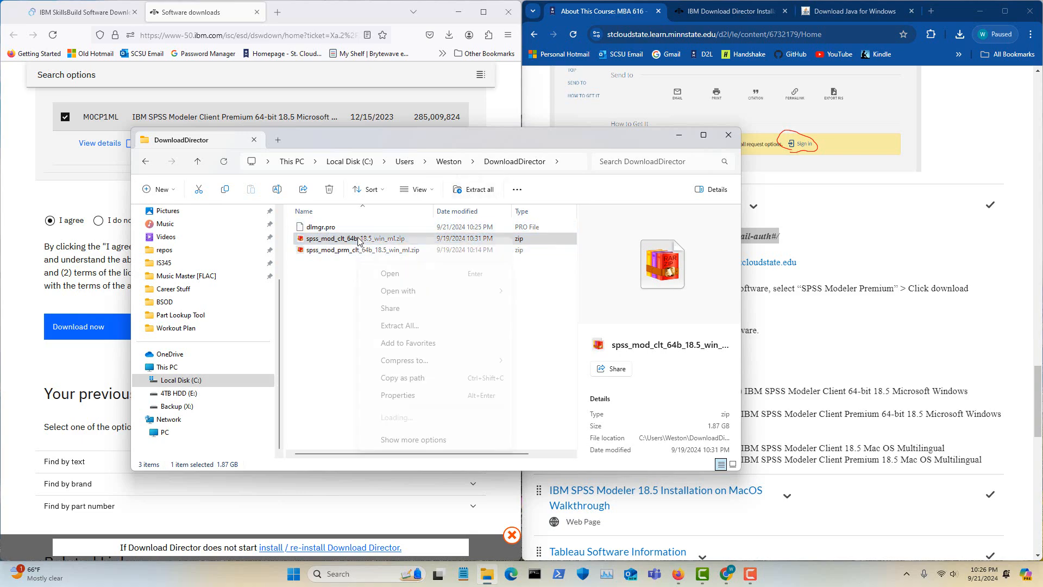
pyautogui.click(397, 326)
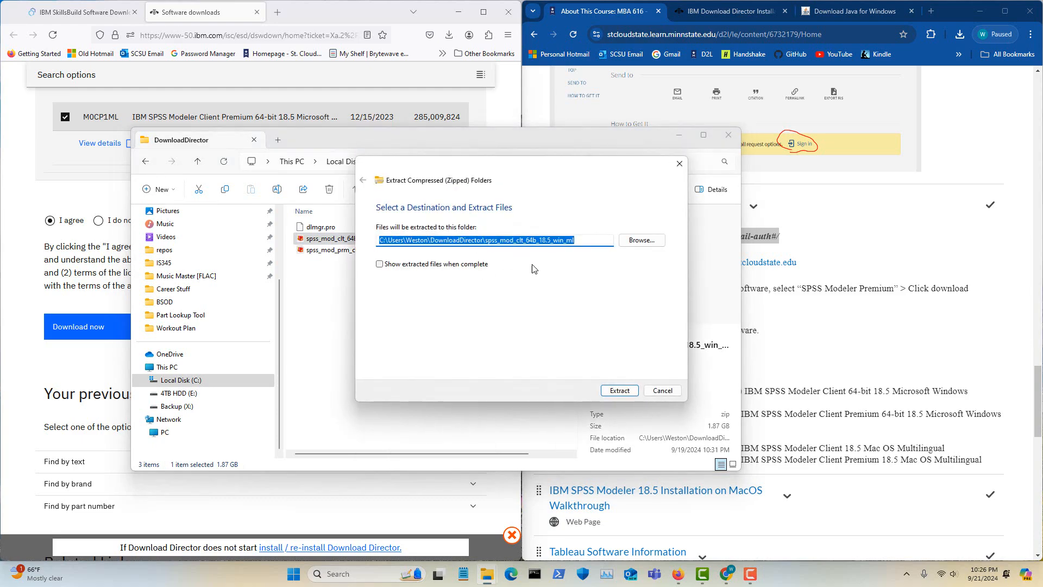
pyautogui.click(613, 391)
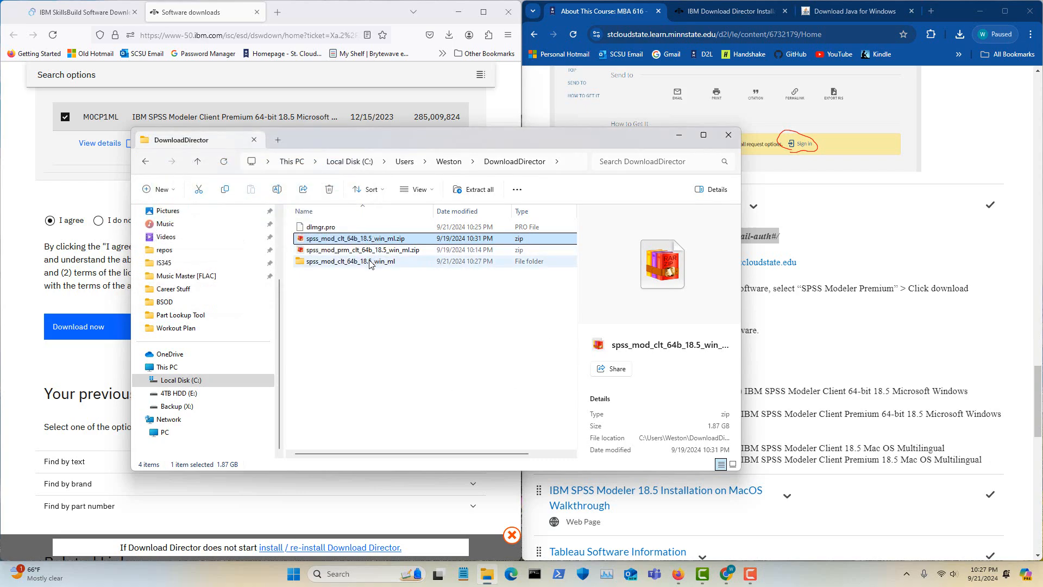
pyautogui.click(363, 263)
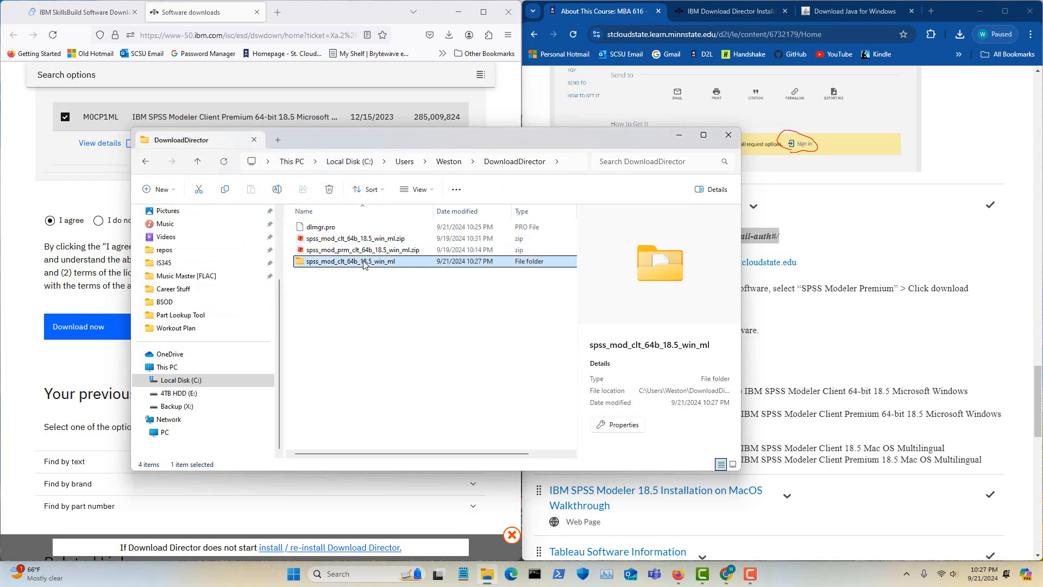
pyautogui.doubleClick(358, 262)
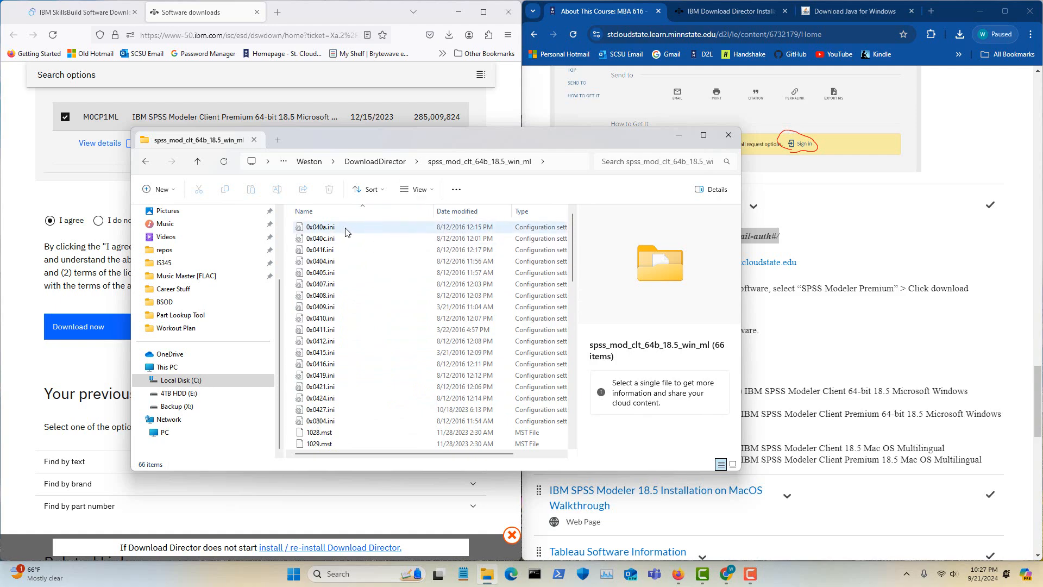
# Step: Apply File Explorer folder view options so the folder's 66 files, including setup.exe, show with extensions
pyautogui.click(455, 191)
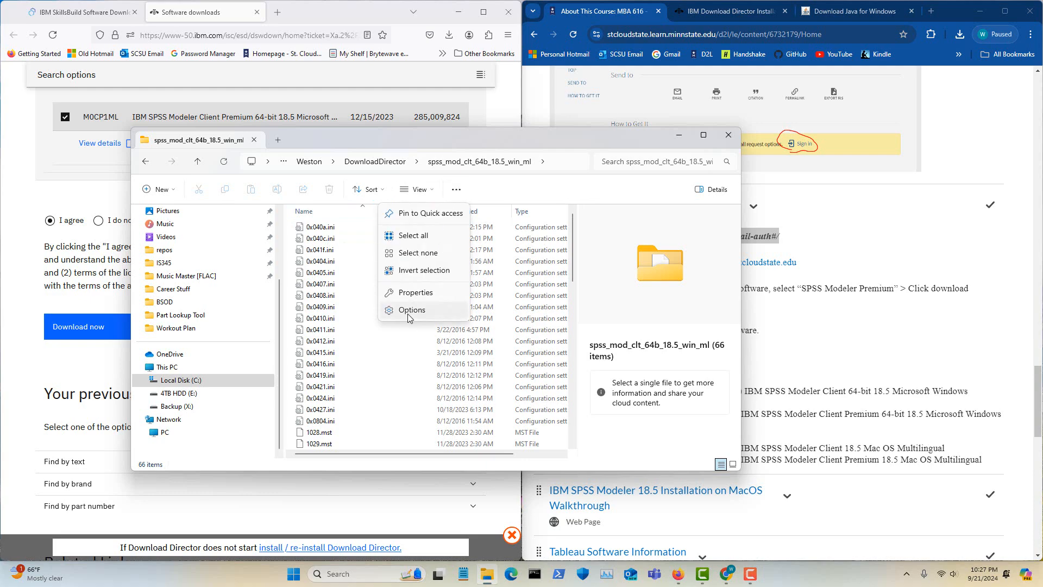
pyautogui.click(408, 311)
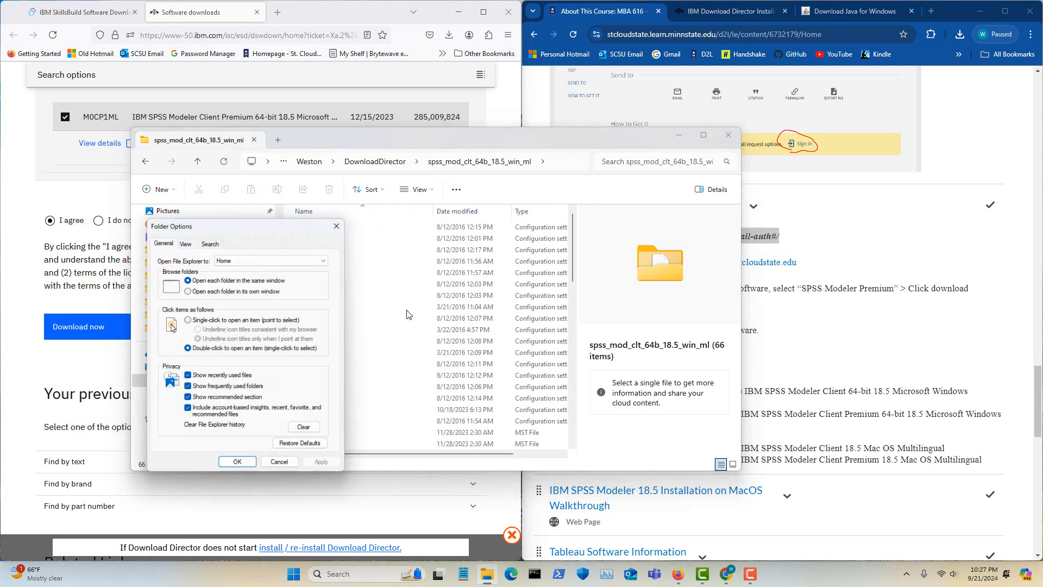
pyautogui.click(185, 240)
pyautogui.click(160, 242)
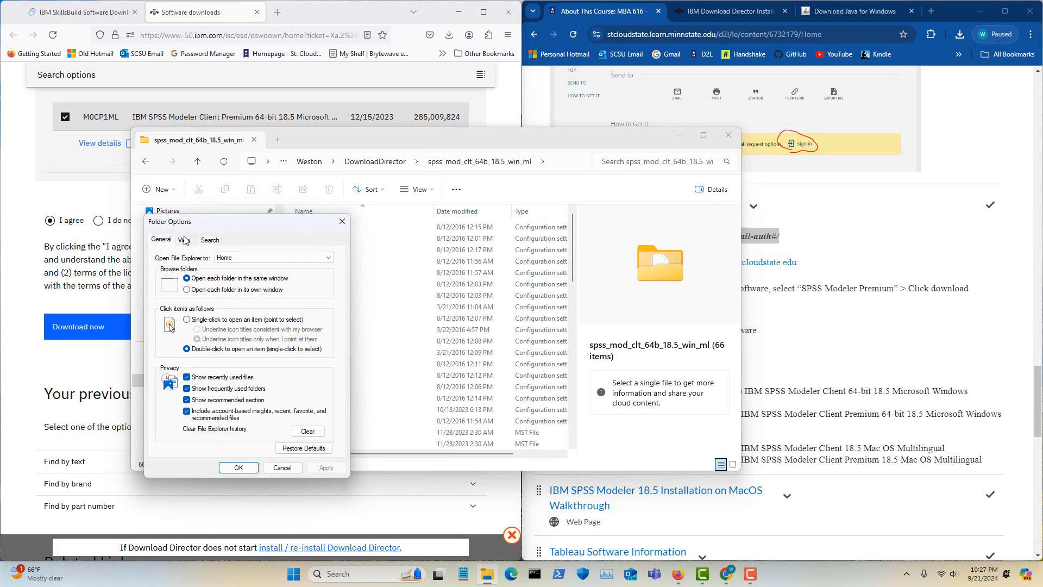
pyautogui.click(187, 240)
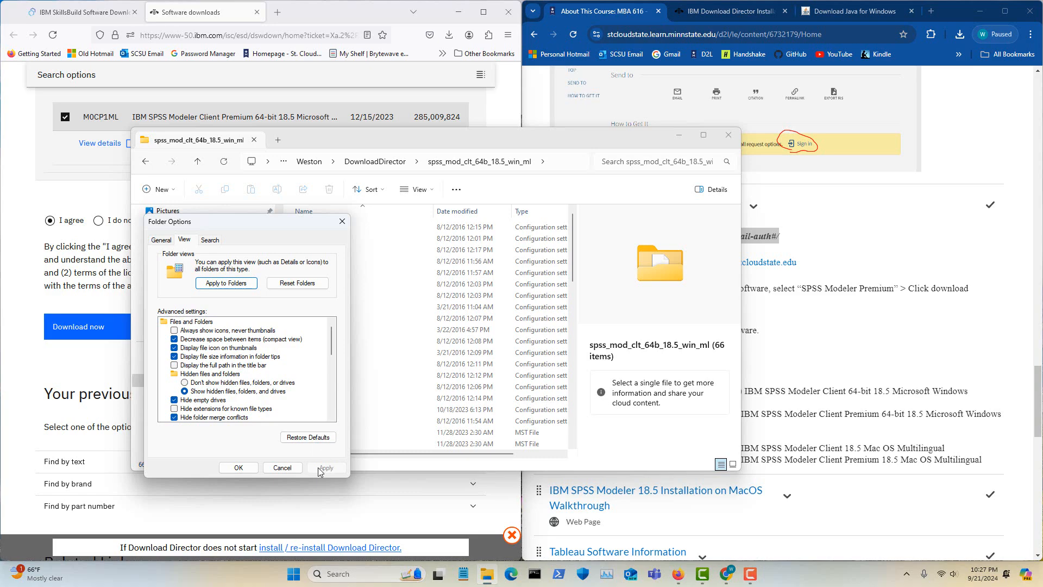
pyautogui.click(239, 468)
pyautogui.scroll(-7, 378, 270)
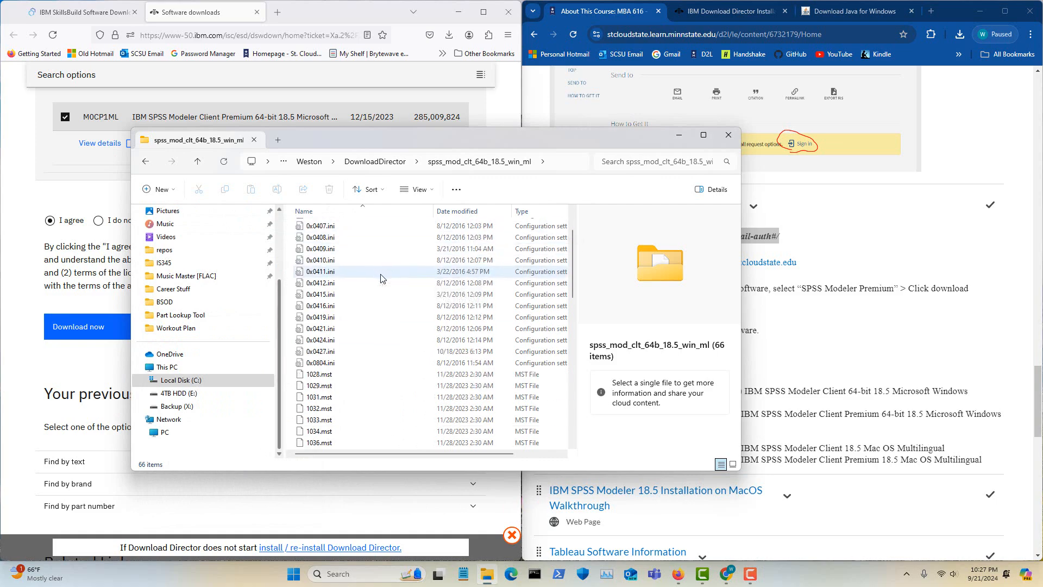
pyautogui.scroll(-5, 385, 301)
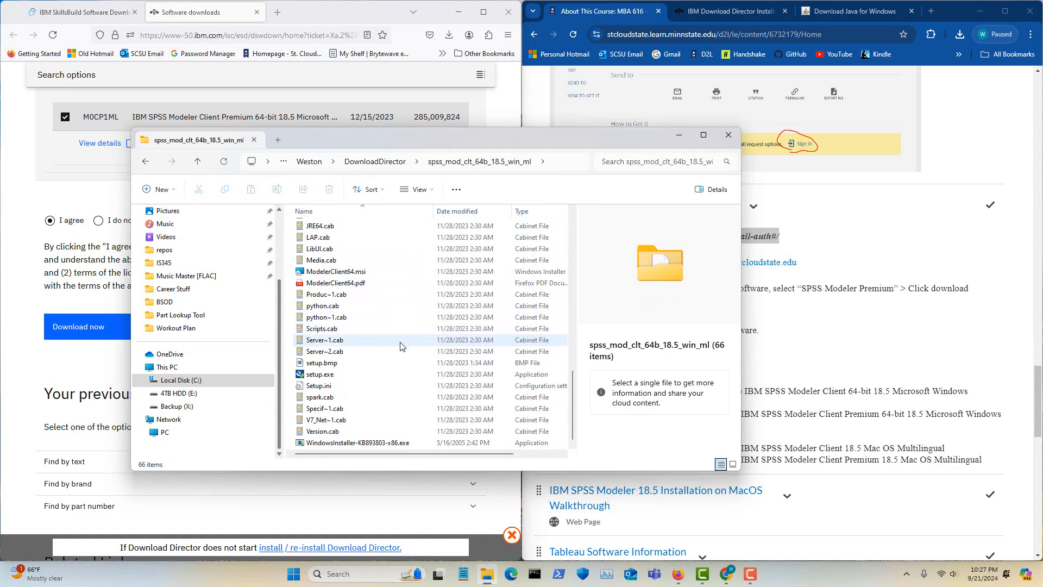
# Step: Launch setup.exe and arrange the installer wizard and File Explorer windows on screen
pyautogui.click(347, 376)
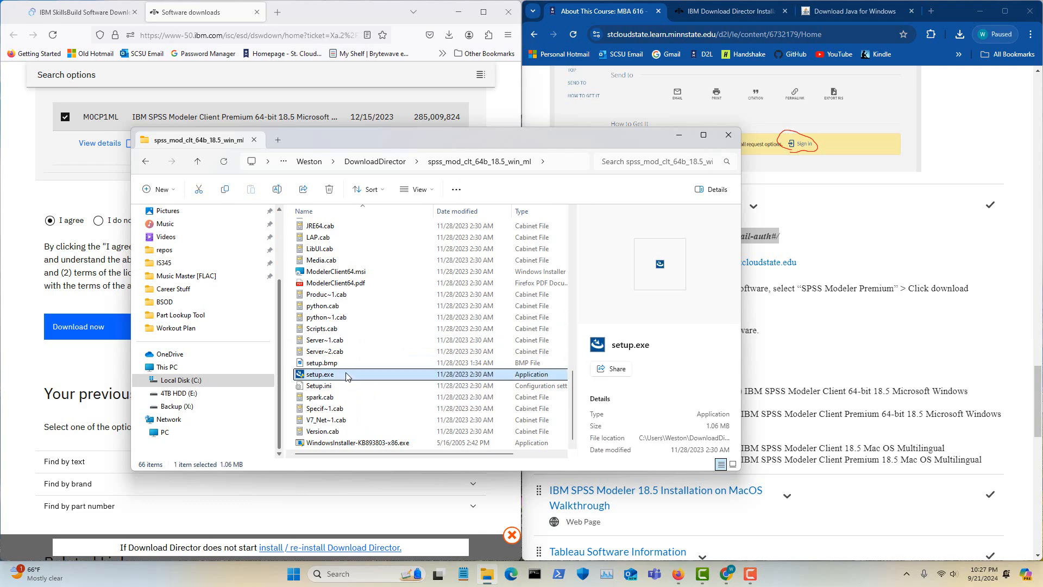
pyautogui.doubleClick(347, 376)
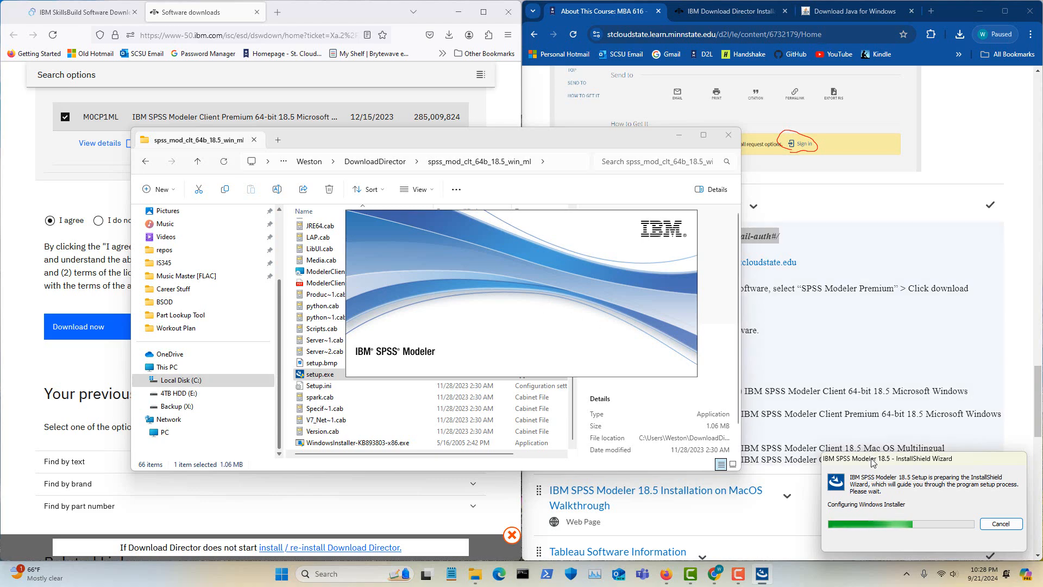
pyautogui.moveTo(855, 462); pyautogui.dragTo(837, 240)
pyautogui.moveTo(546, 135); pyautogui.dragTo(511, 124)
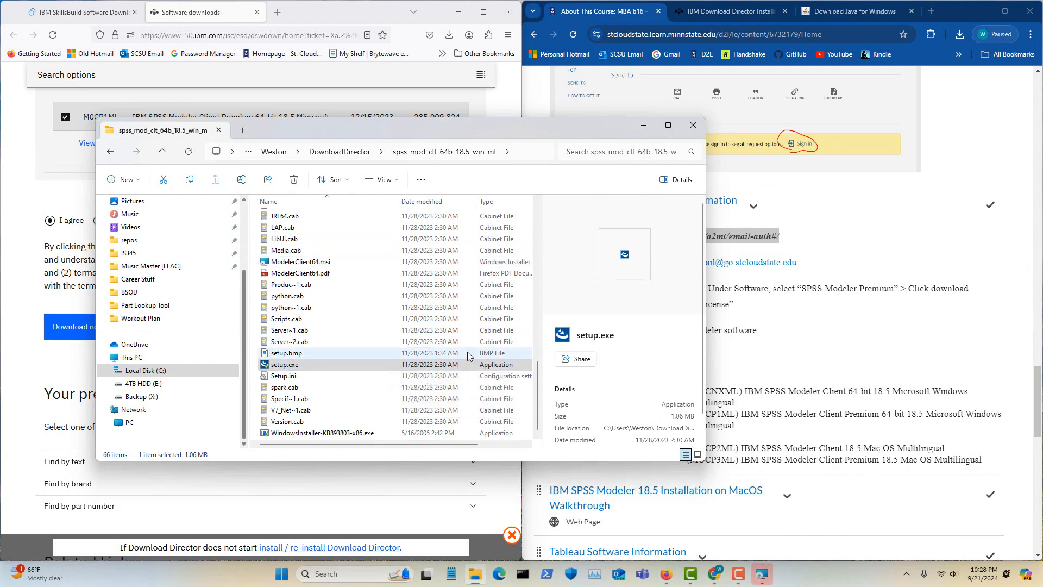
pyautogui.click(762, 575)
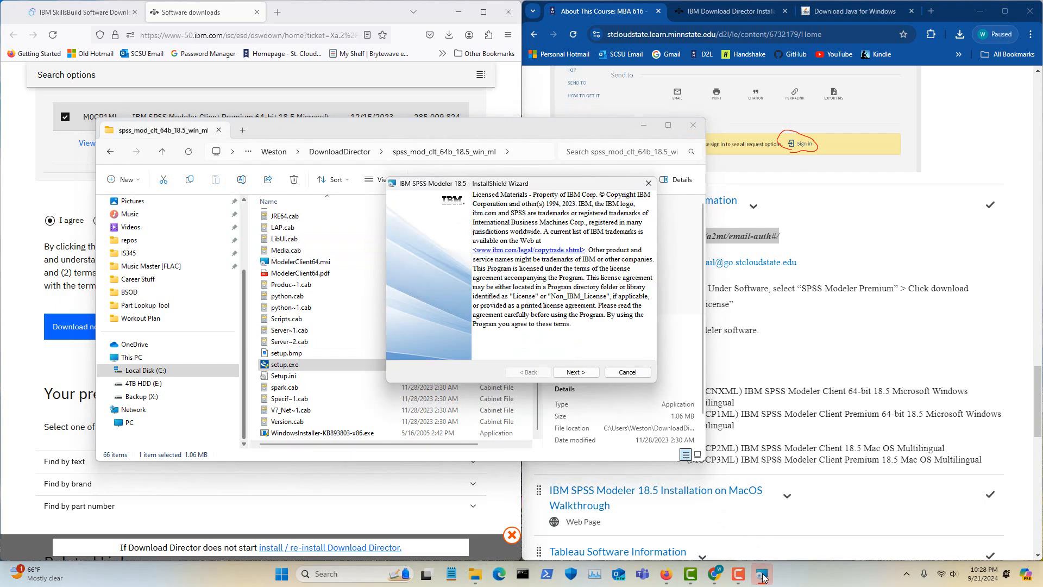
pyautogui.moveTo(544, 186)
pyautogui.mouseDown()
pyautogui.moveTo(516, 191)
pyautogui.moveTo(571, 193)
pyautogui.moveTo(553, 190)
pyautogui.mouseUp()
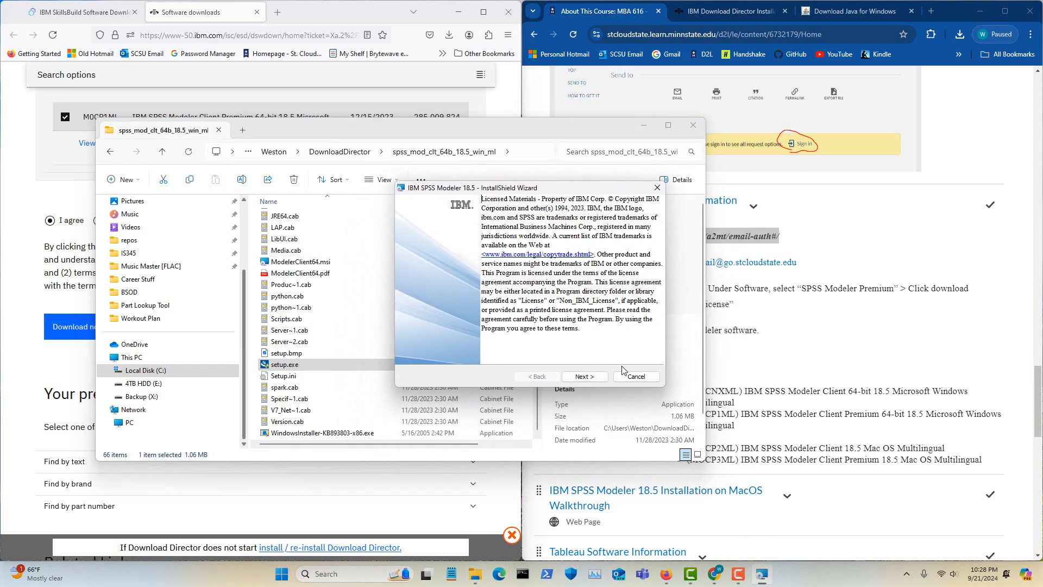
# Step: Accept the license, keep the default 18.5 install folder, start installing, and acknowledge the reboot notice
pyautogui.click(582, 379)
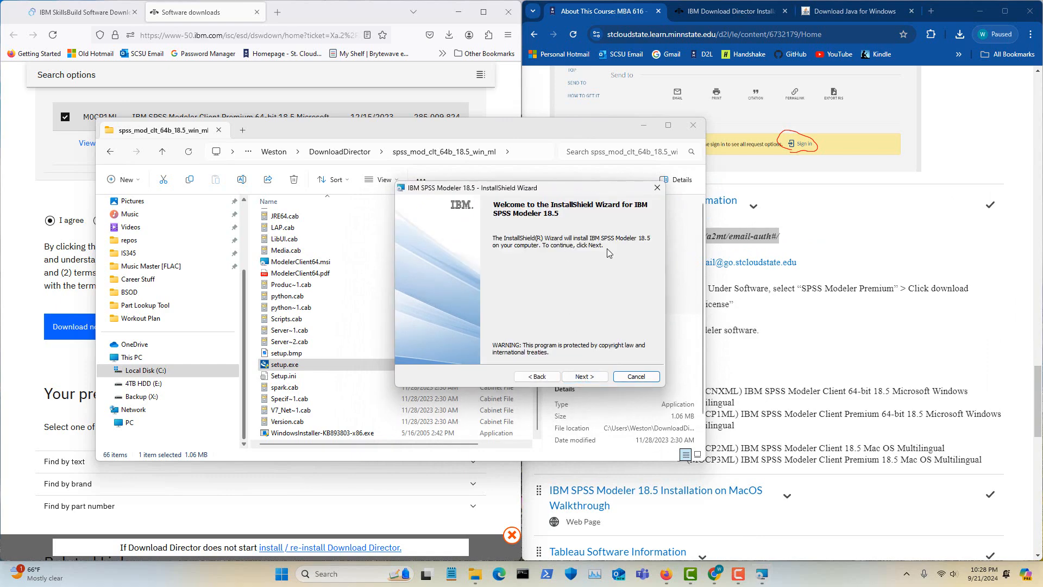
pyautogui.click(582, 376)
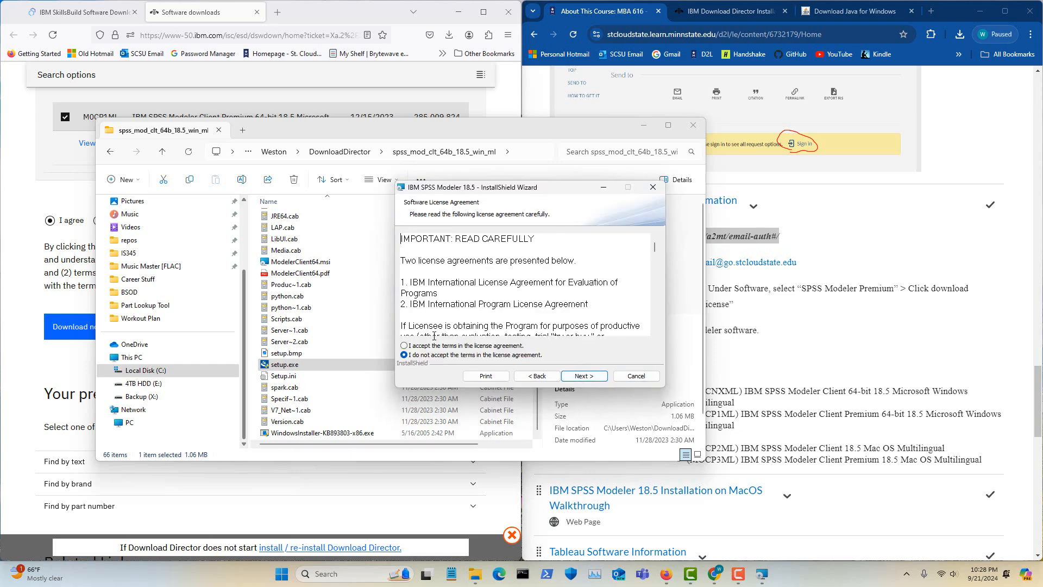
pyautogui.click(405, 345)
pyautogui.click(584, 376)
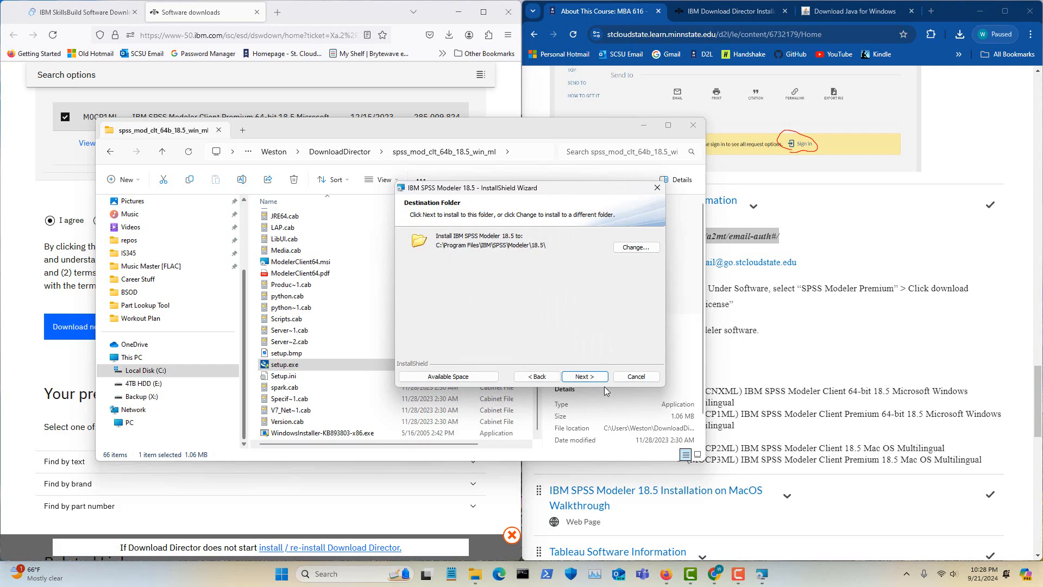
pyautogui.click(584, 376)
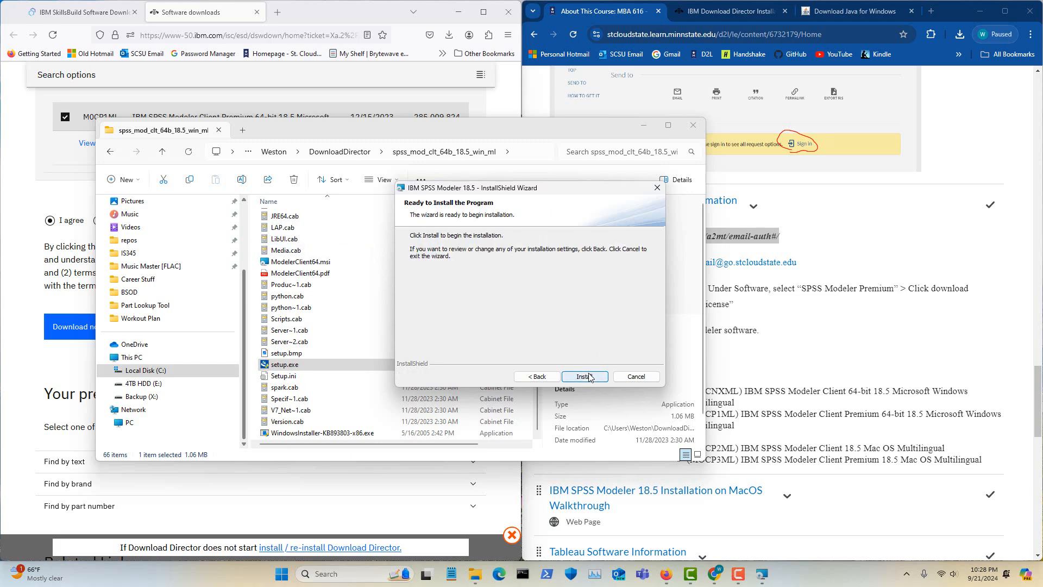
pyautogui.click(585, 376)
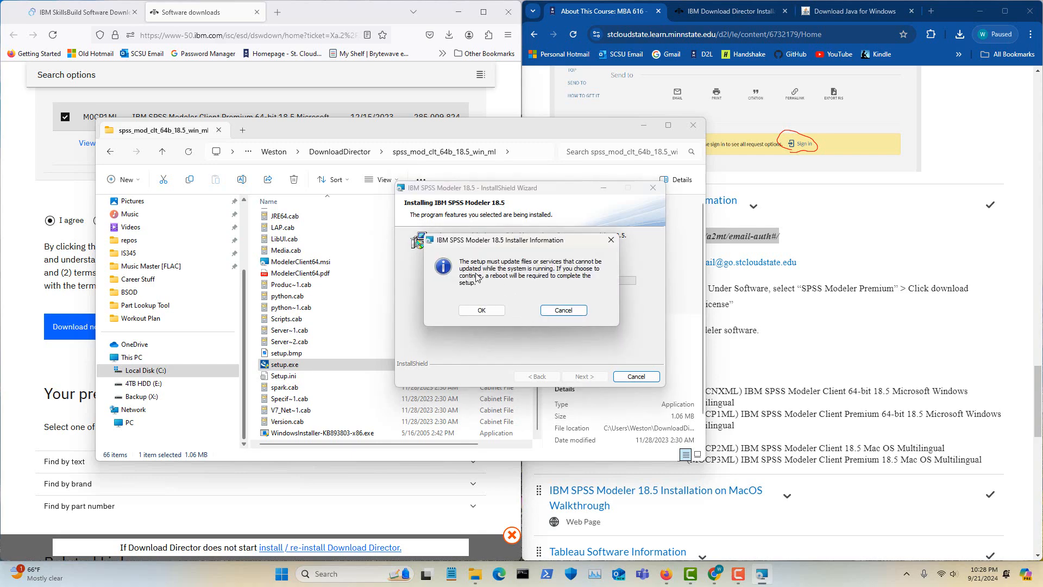
pyautogui.click(481, 310)
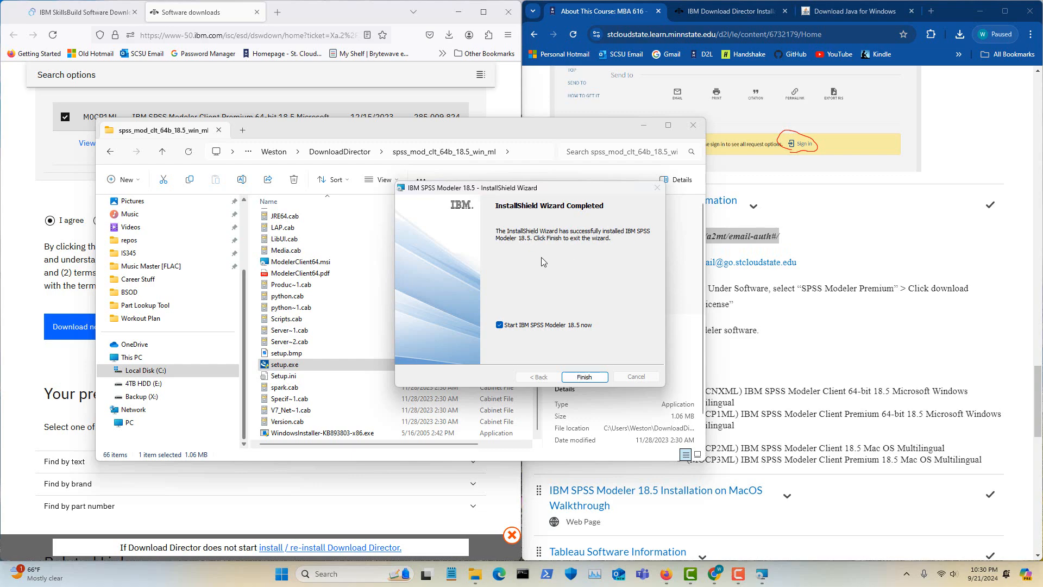
# Step: Finish the wizard with 'Start IBM SPSS Modeler 18.5 now' ticked, opening the Trial Version window
pyautogui.click(584, 377)
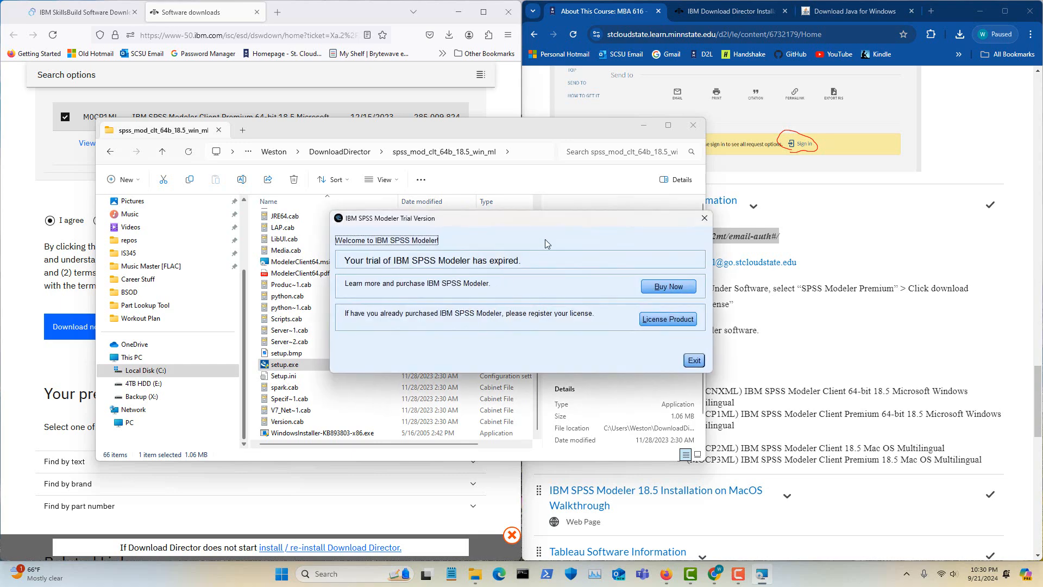
# Step: License Modeler 18.5 as an authorized user by pasting the authorization code and completing the wizard
pyautogui.moveTo(548, 222)
pyautogui.mouseDown()
pyautogui.moveTo(562, 216)
pyautogui.moveTo(526, 177)
pyautogui.moveTo(516, 205)
pyautogui.moveTo(571, 228)
pyautogui.moveTo(554, 212)
pyautogui.mouseUp()
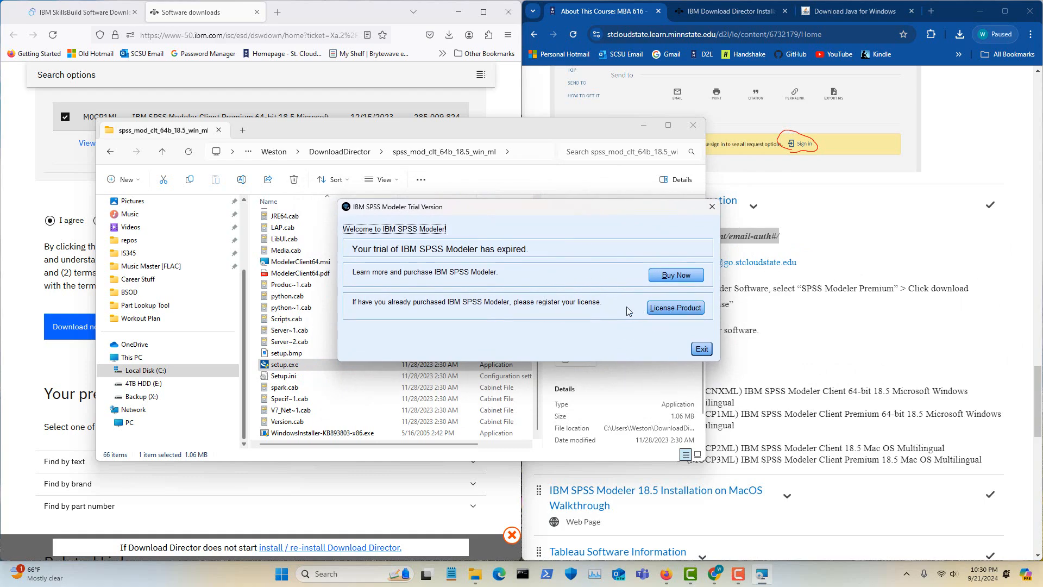
pyautogui.click(665, 307)
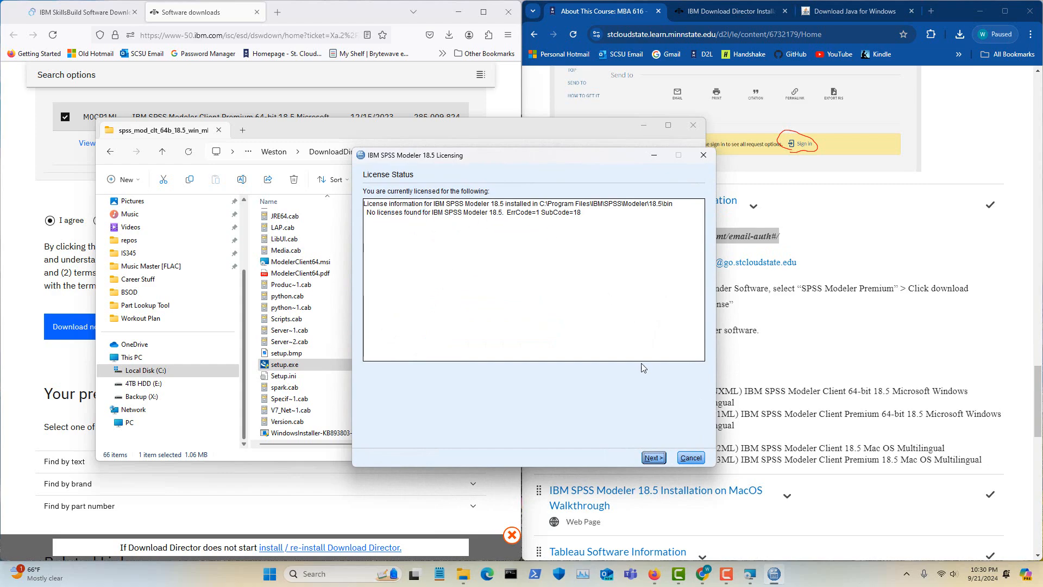
pyautogui.click(647, 458)
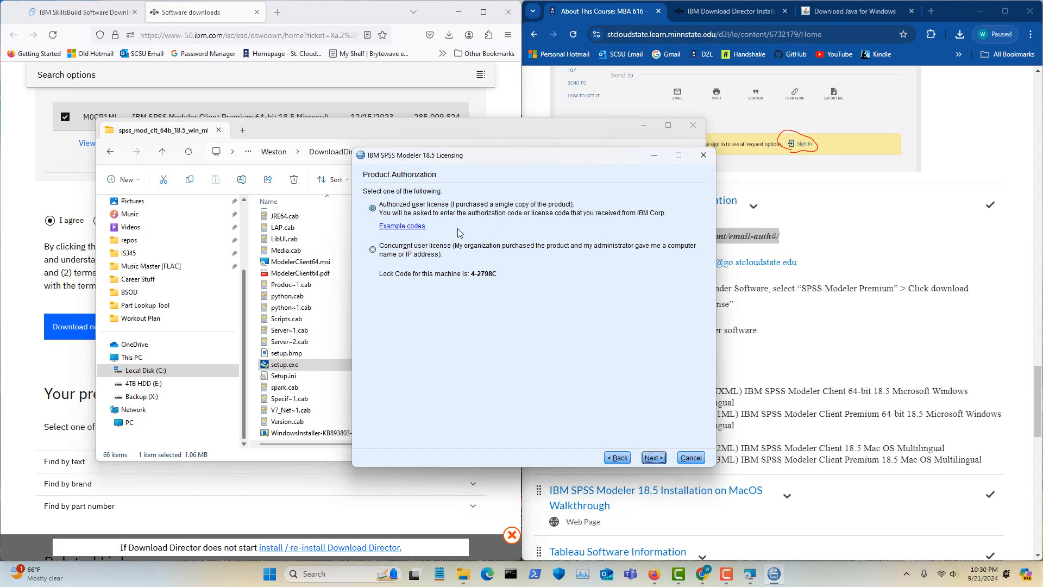
pyautogui.click(652, 459)
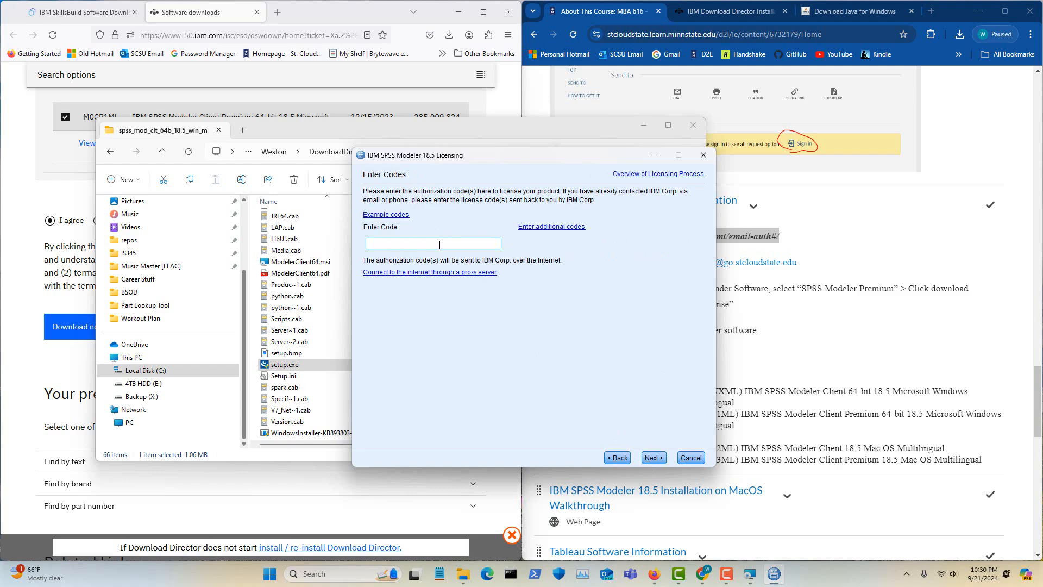
pyautogui.click(651, 458)
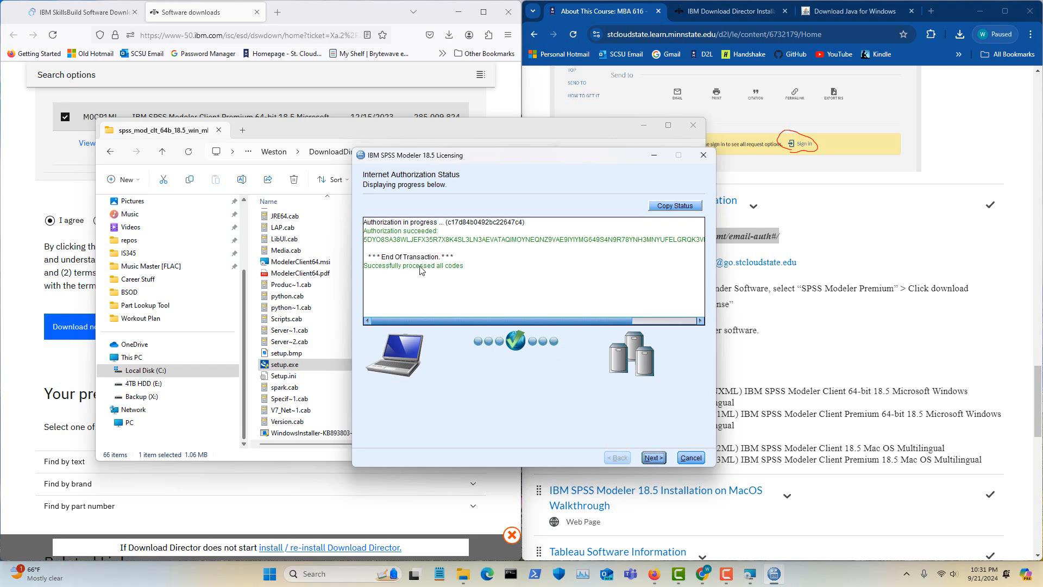
pyautogui.click(652, 458)
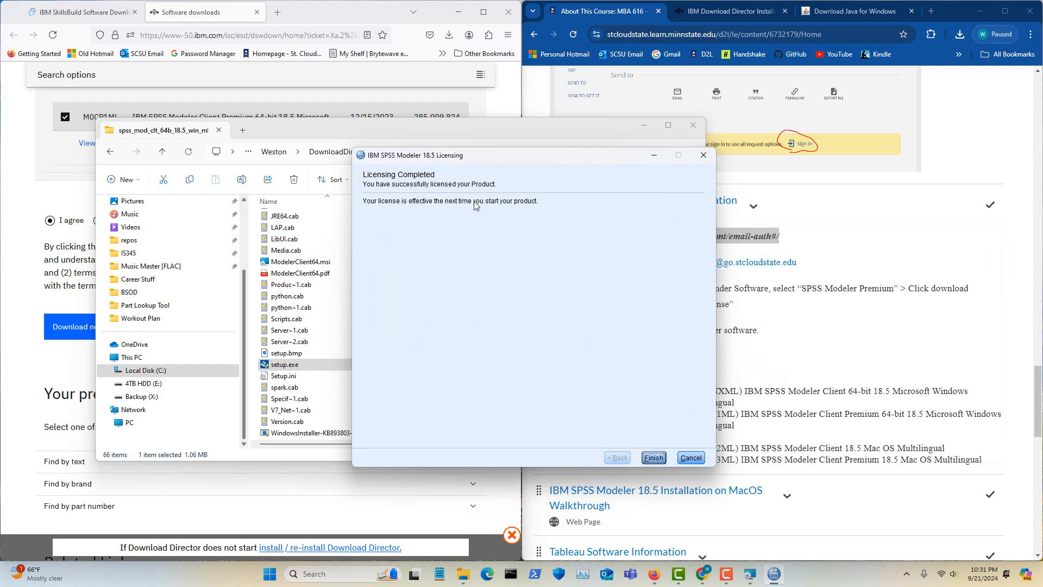
pyautogui.click(654, 458)
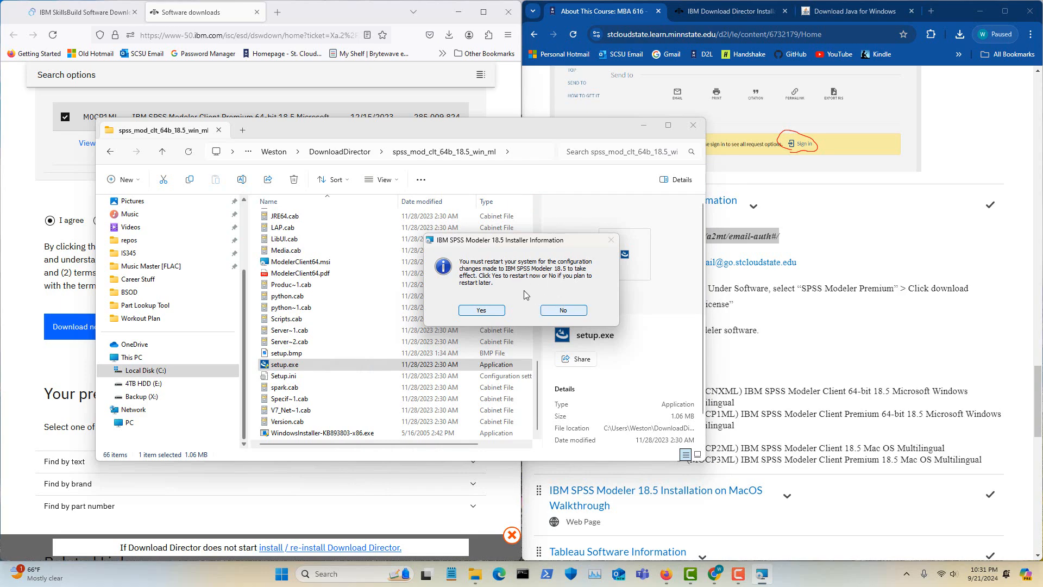
# Step: Decline the restart, minimize File Explorer, and dismiss the Start menu panel
pyautogui.click(553, 309)
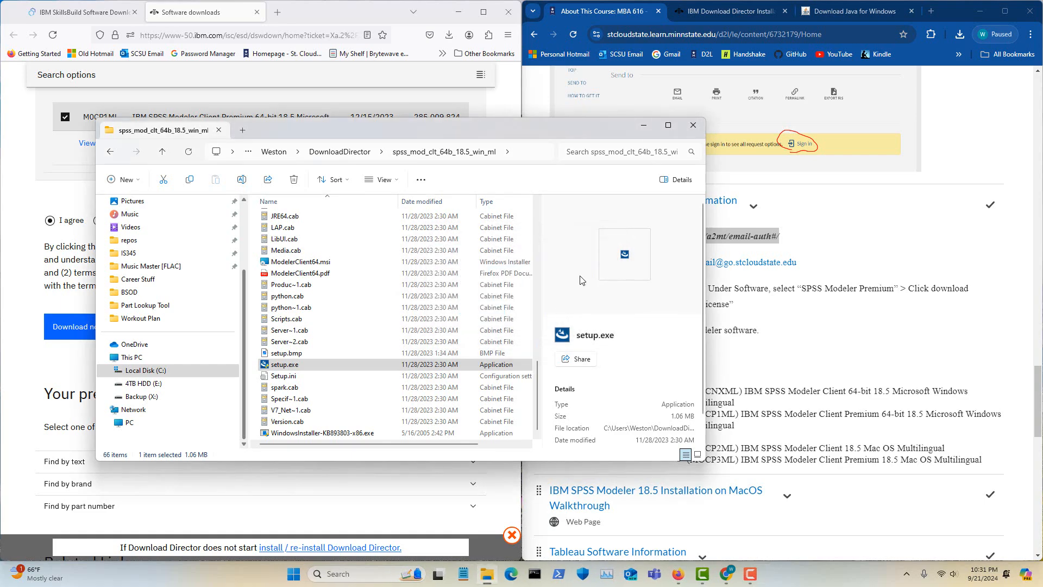
pyautogui.click(643, 125)
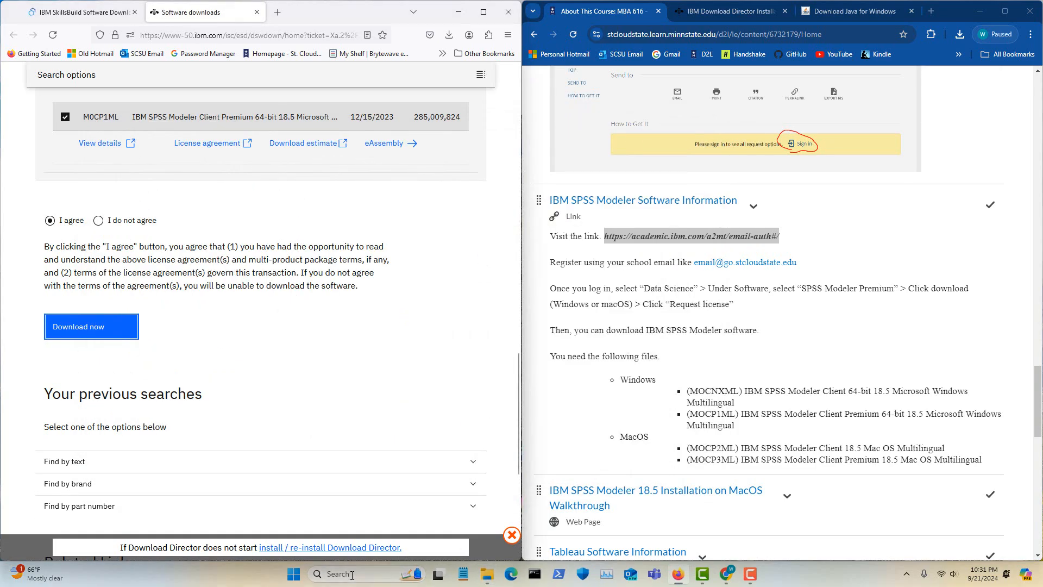
pyautogui.click(351, 573)
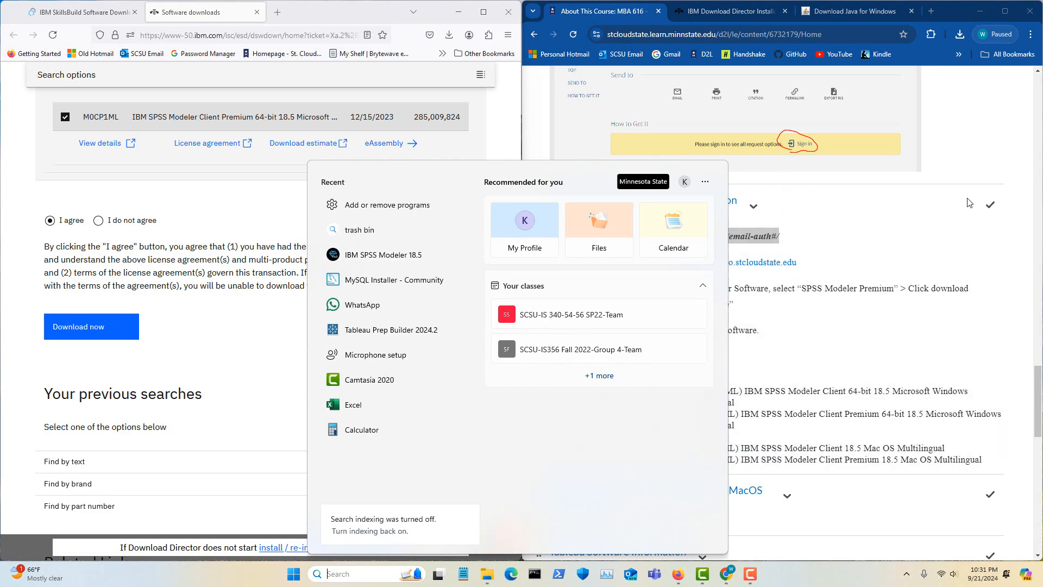
pyautogui.click(942, 207)
# Step: Scroll the MBA 616 course page back to the top and bring Firefox forward
pyautogui.scroll(-5, 942, 207)
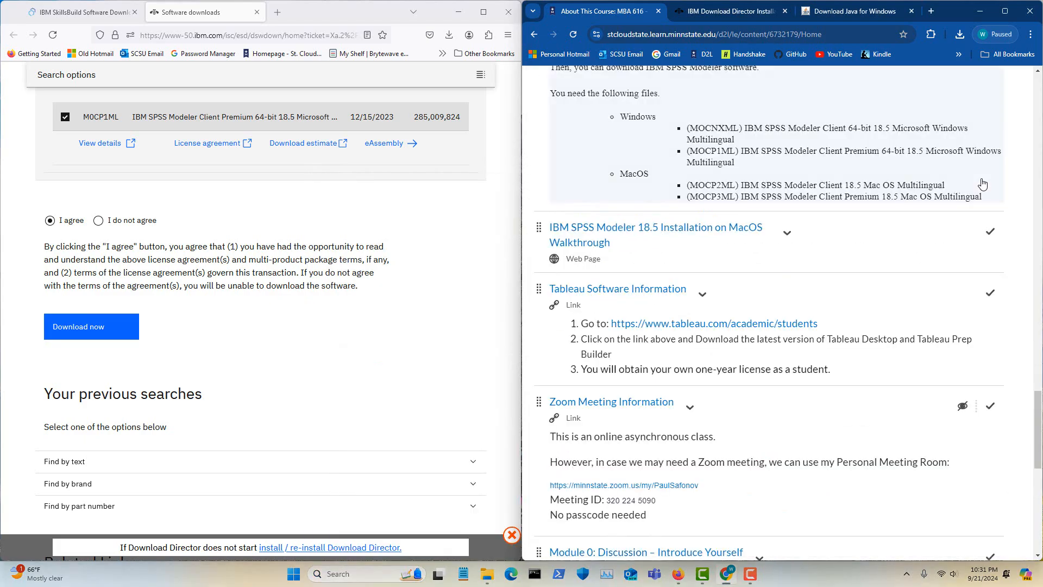
pyautogui.scroll(15, 676, 268)
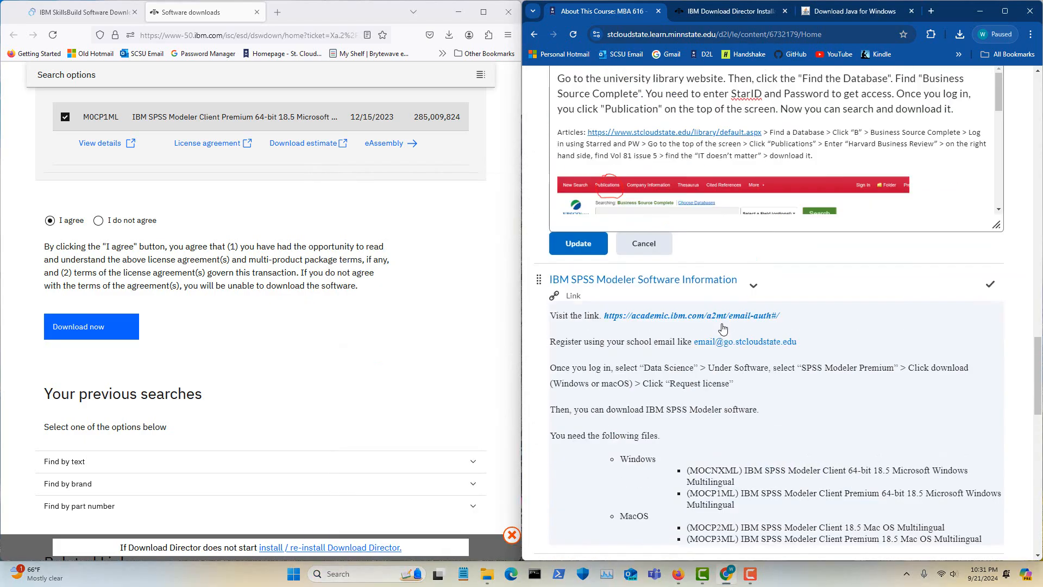
pyautogui.scroll(5, 722, 328)
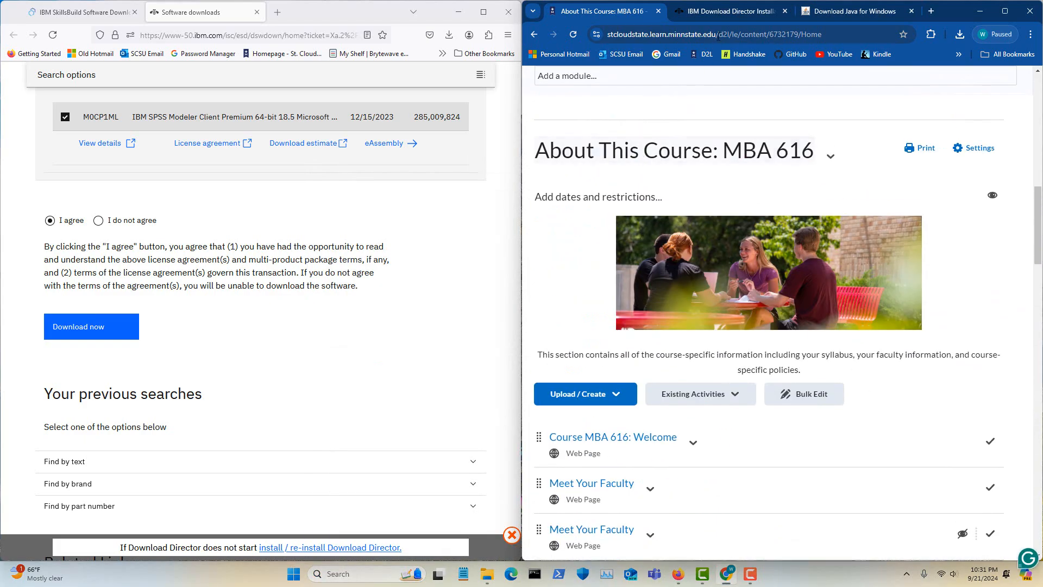
pyautogui.click(82, 12)
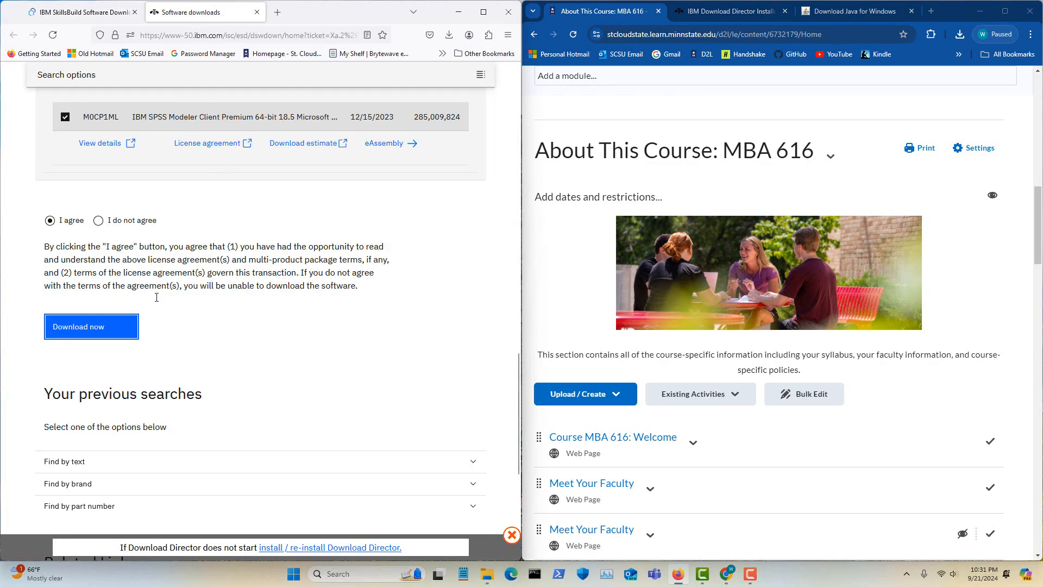
pyautogui.scroll(12, 144, 303)
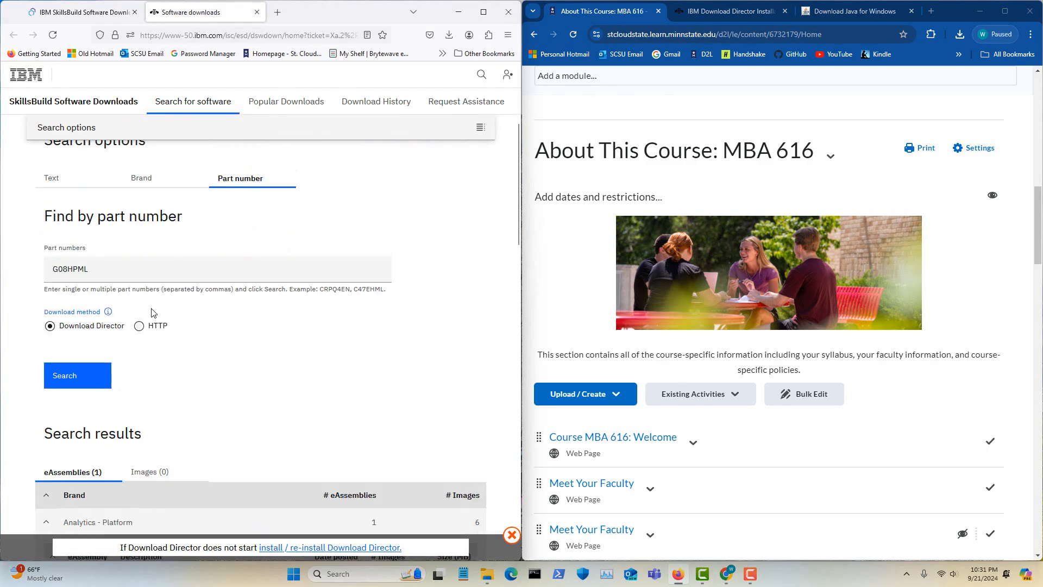
# Step: Tick the M0CP1ML Client Premium 64-bit package and agree to its license
pyautogui.scroll(-10, 140, 379)
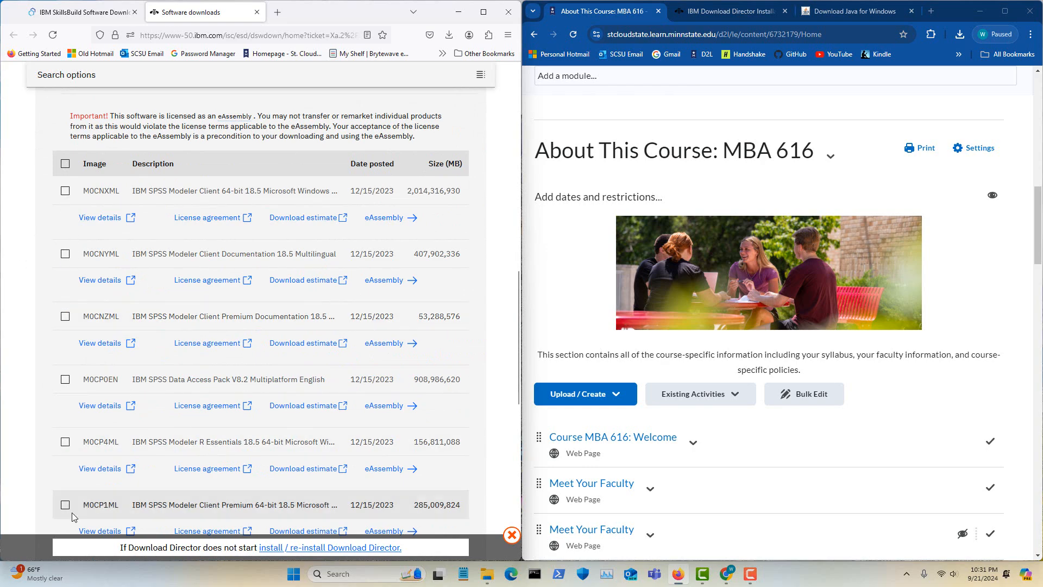
pyautogui.scroll(-3, 84, 478)
pyautogui.scroll(1, 66, 402)
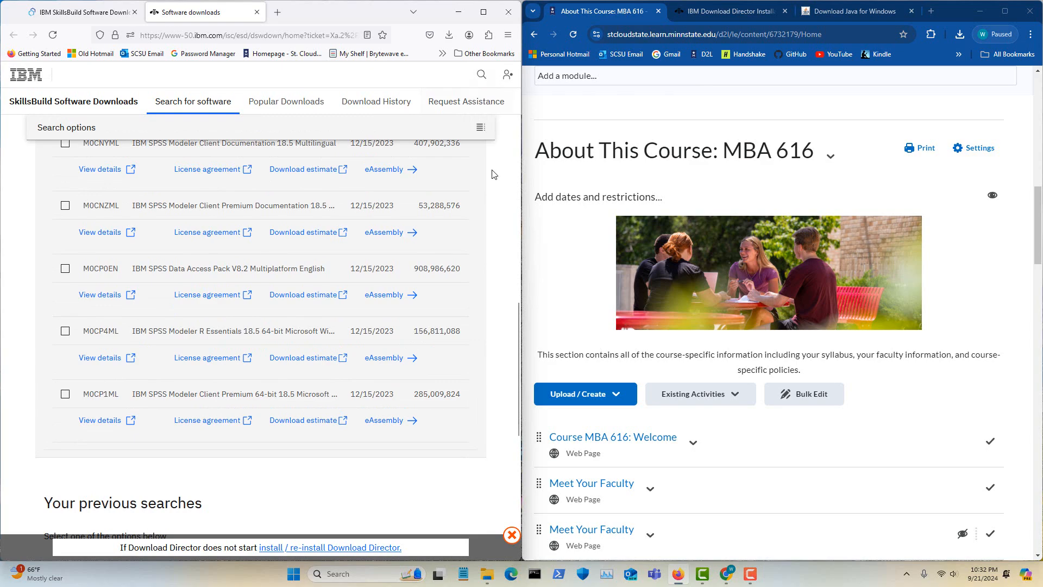
pyautogui.click(69, 394)
pyautogui.scroll(-2, 68, 429)
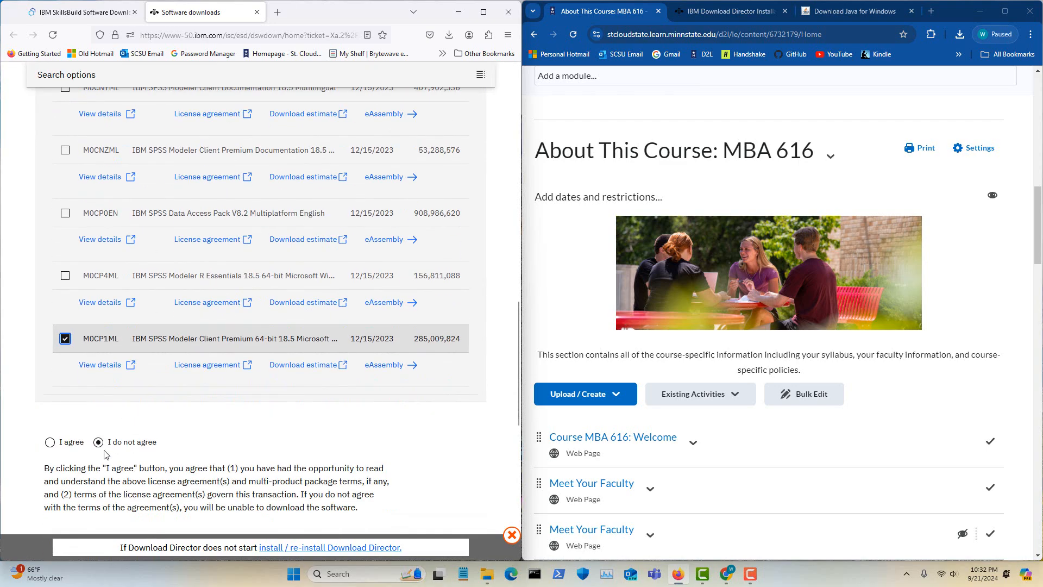
pyautogui.scroll(10, 299, 279)
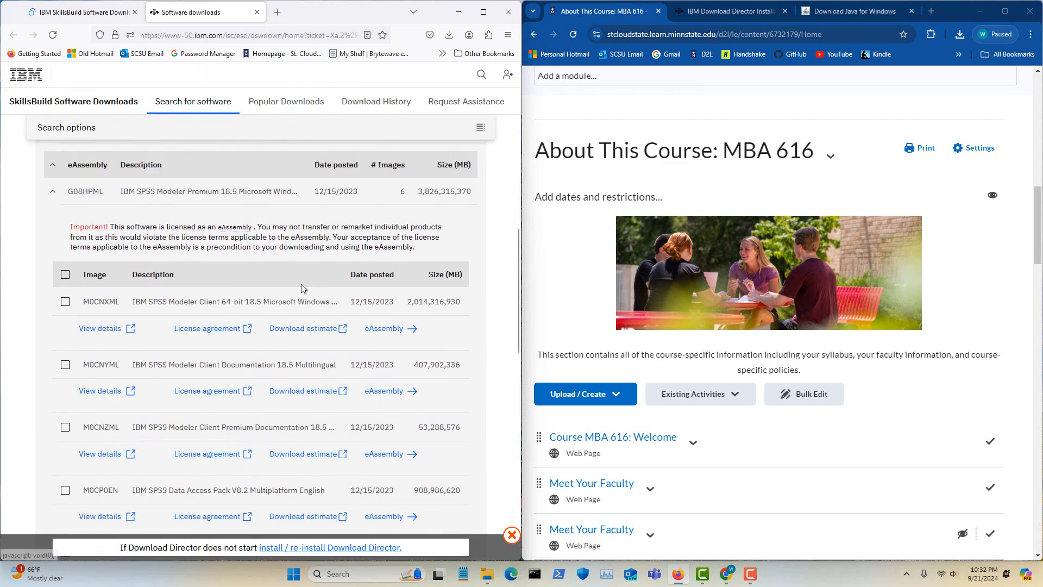
pyautogui.scroll(3, 198, 297)
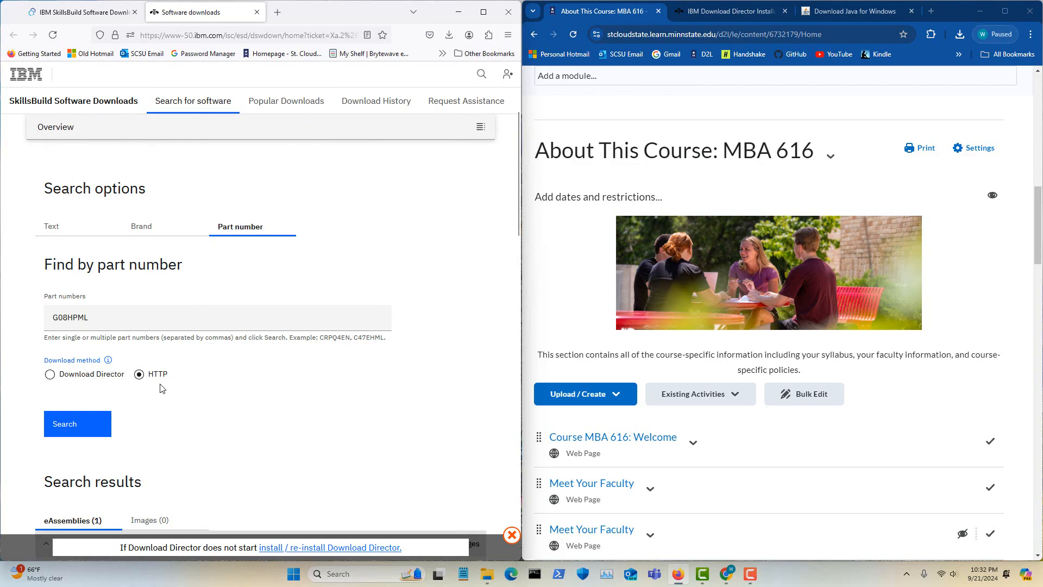
pyautogui.scroll(-12, 162, 388)
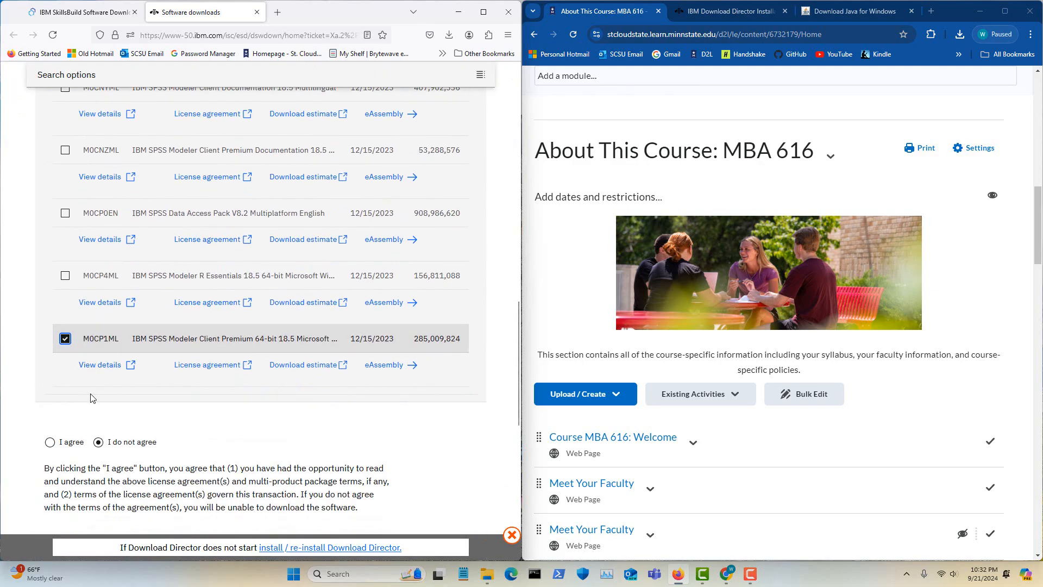
pyautogui.click(50, 442)
# Step: Download spss_mod_prm_clt_64b_18.5_win_ml.zip (272 MB) and dismiss the download progress list
pyautogui.scroll(-2, 174, 422)
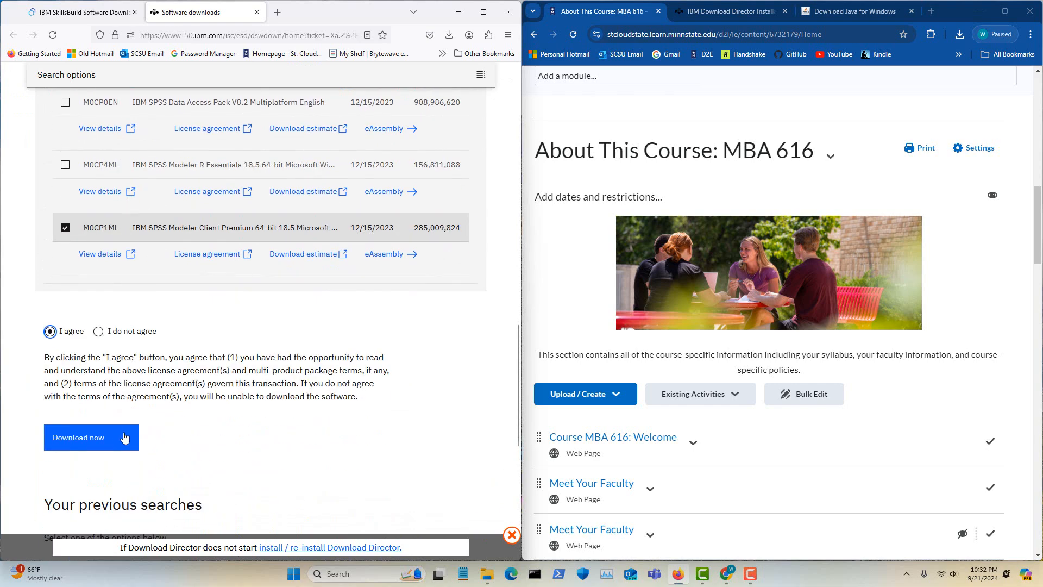
pyautogui.click(91, 437)
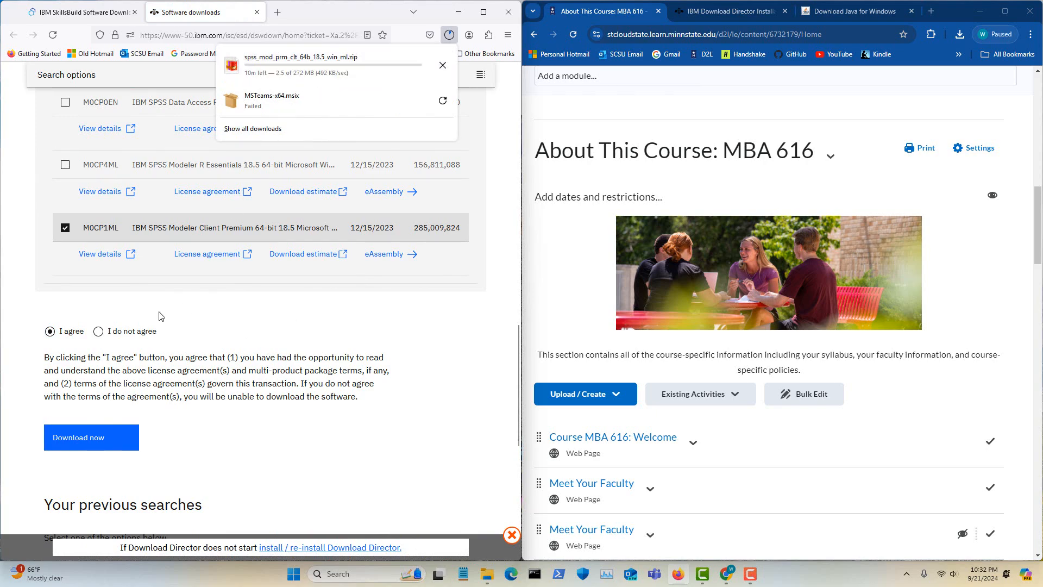
pyautogui.scroll(1, 280, 332)
pyautogui.scroll(3, 280, 332)
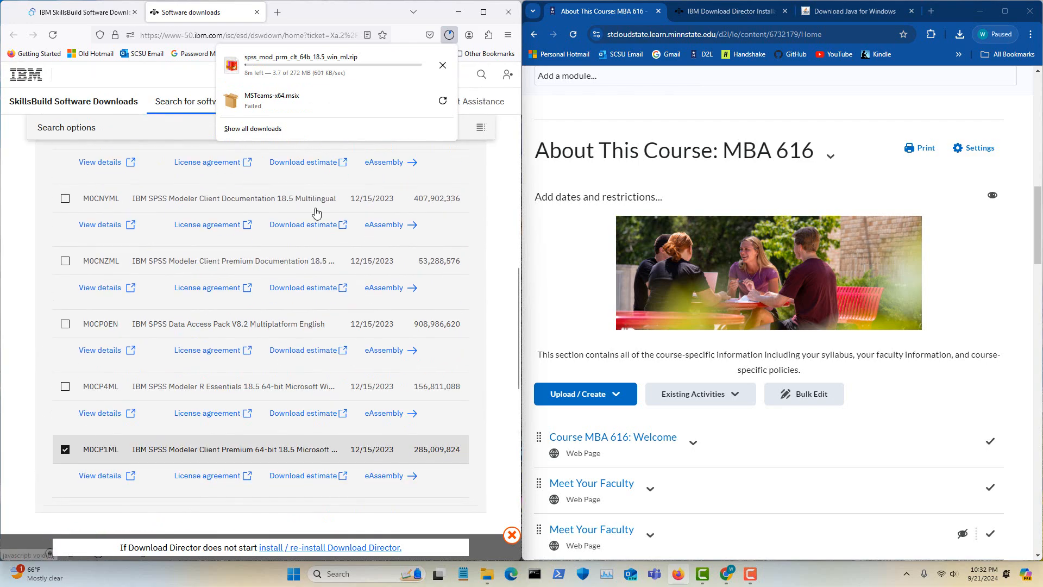
pyautogui.scroll(-2, 163, 304)
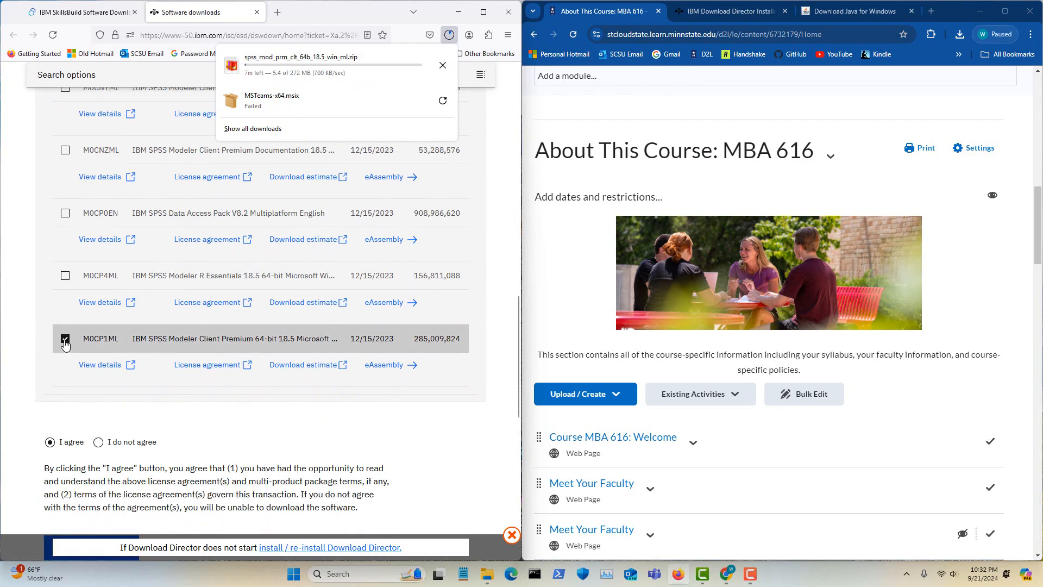
pyautogui.click(65, 340)
# Step: Switch the selection from M0CP1ML to M0CNXML, agree to its license, and check the zip download progress
pyautogui.click(65, 340)
pyautogui.scroll(2, 87, 249)
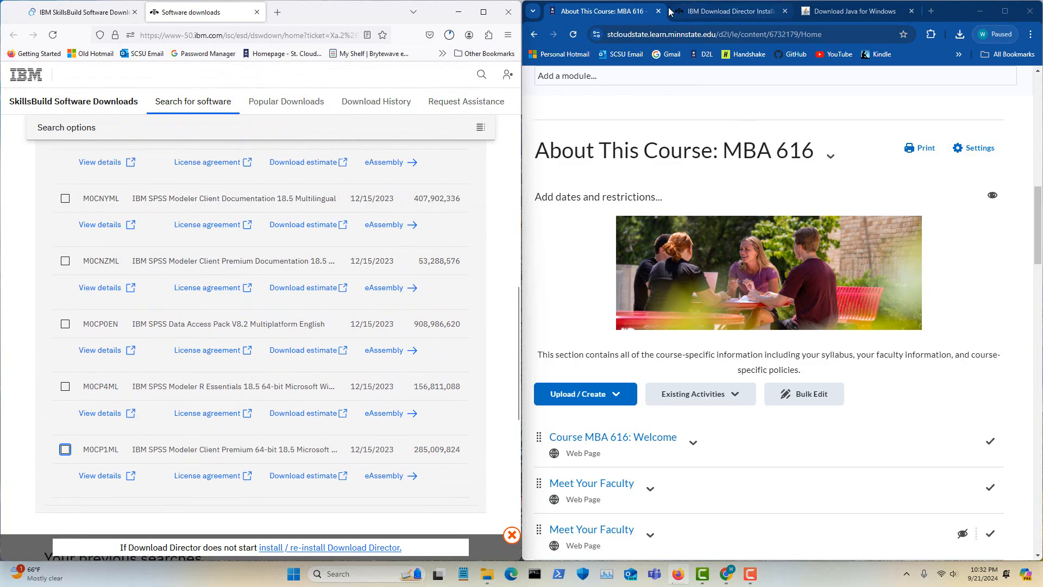
pyautogui.scroll(-4, 862, 328)
pyautogui.scroll(-13, 862, 328)
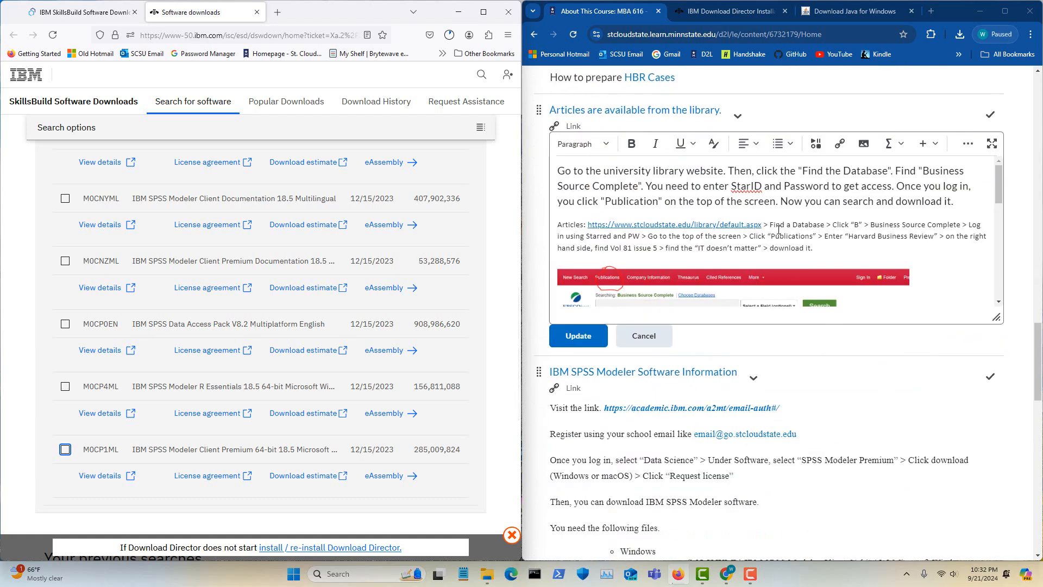
pyautogui.scroll(-3, 732, 254)
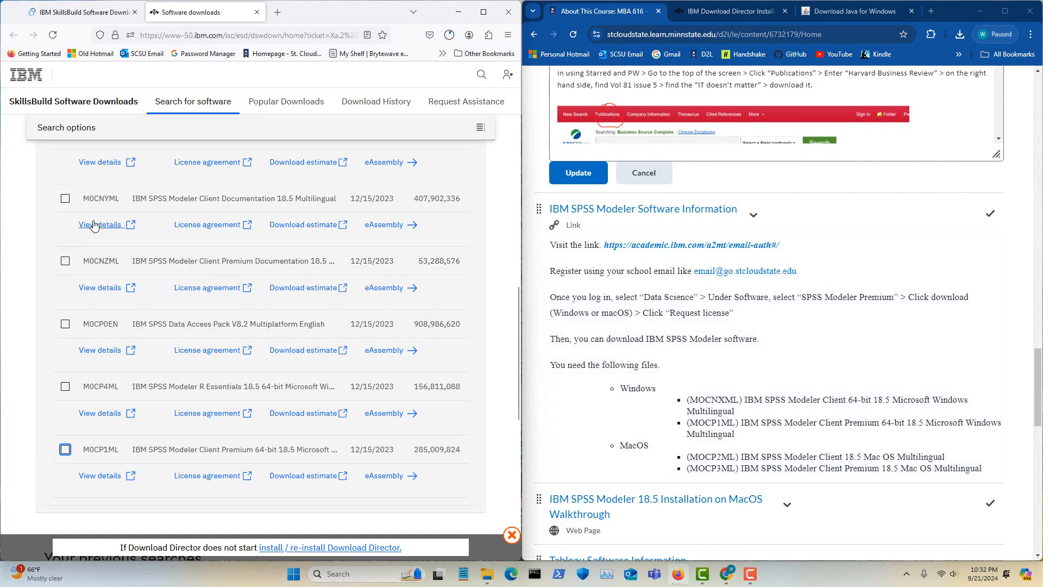
pyautogui.scroll(2, 93, 226)
pyautogui.click(64, 247)
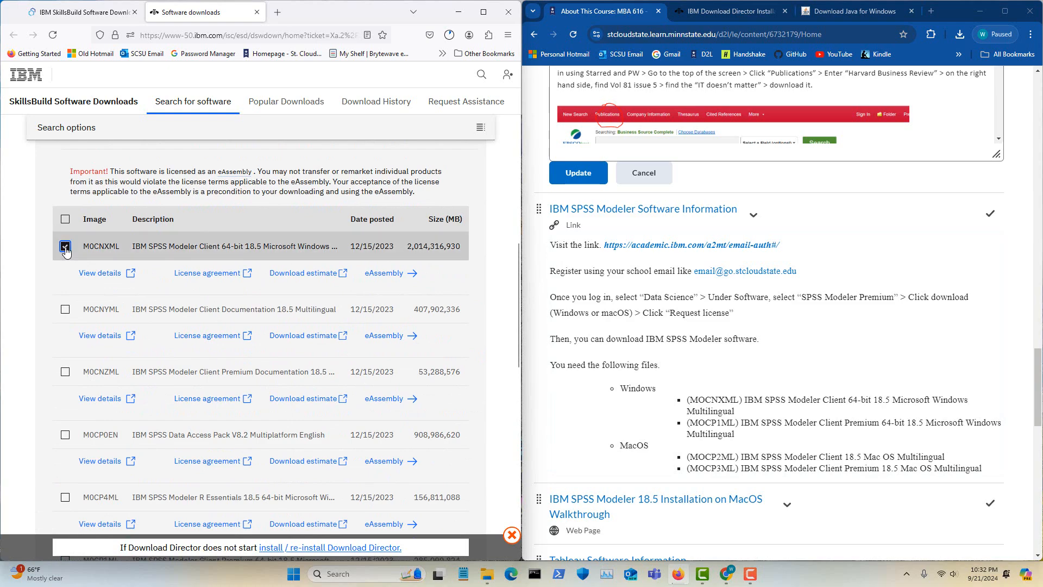
pyautogui.scroll(-5, 63, 248)
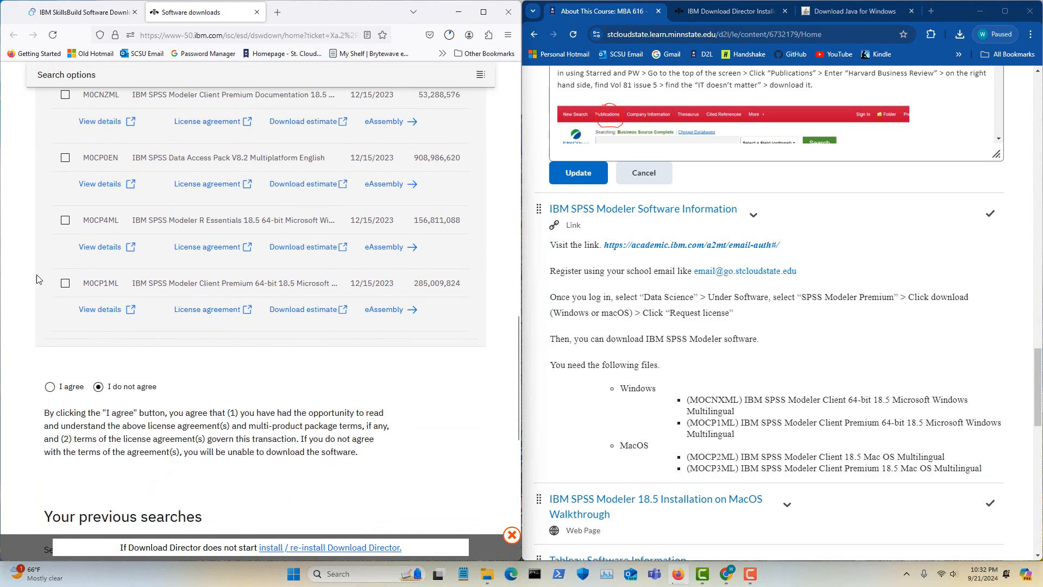
pyautogui.click(50, 389)
pyautogui.scroll(-2, 82, 389)
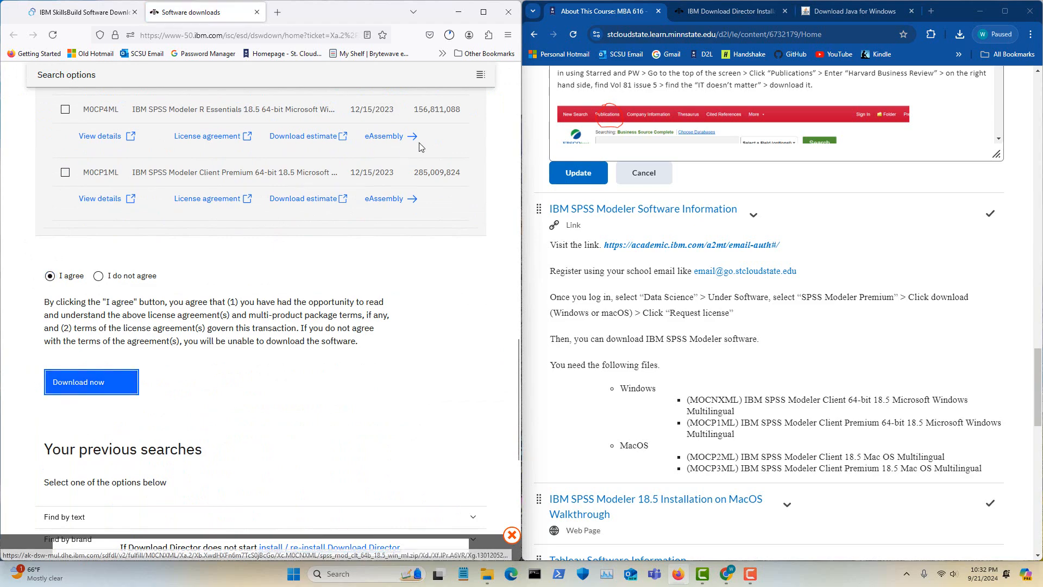
pyautogui.click(449, 35)
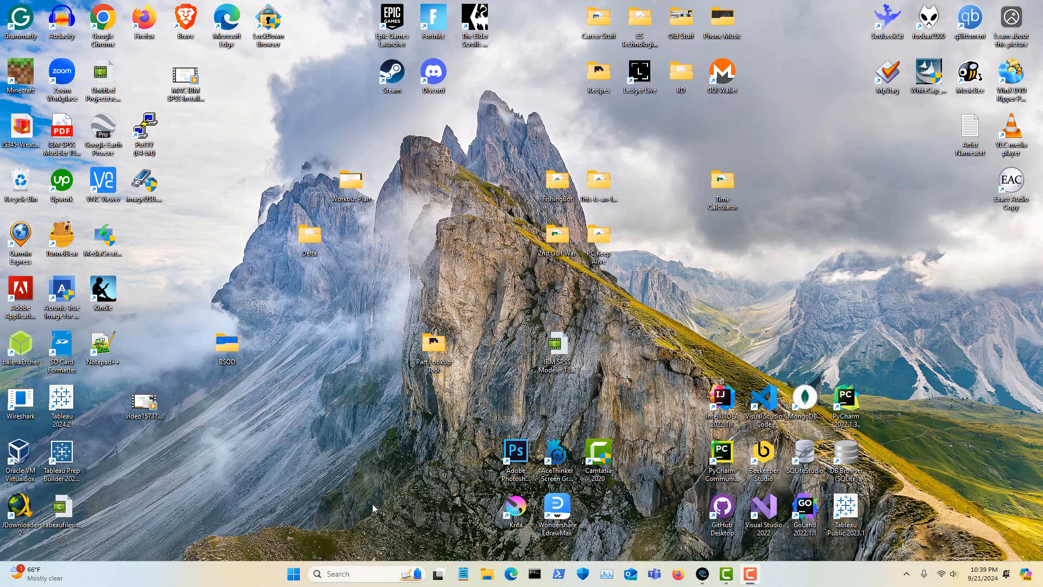
# Step: Search 'IBM SPSS' from the taskbar and launch IBM SPSS Modeler 18.5 from the Apps results
pyautogui.click(356, 574)
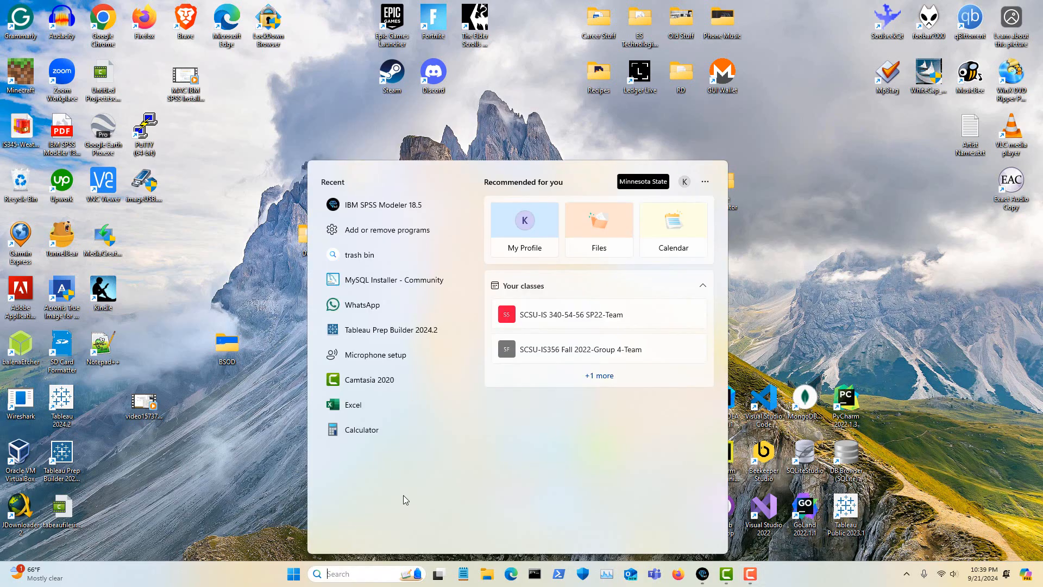
pyautogui.write('I')
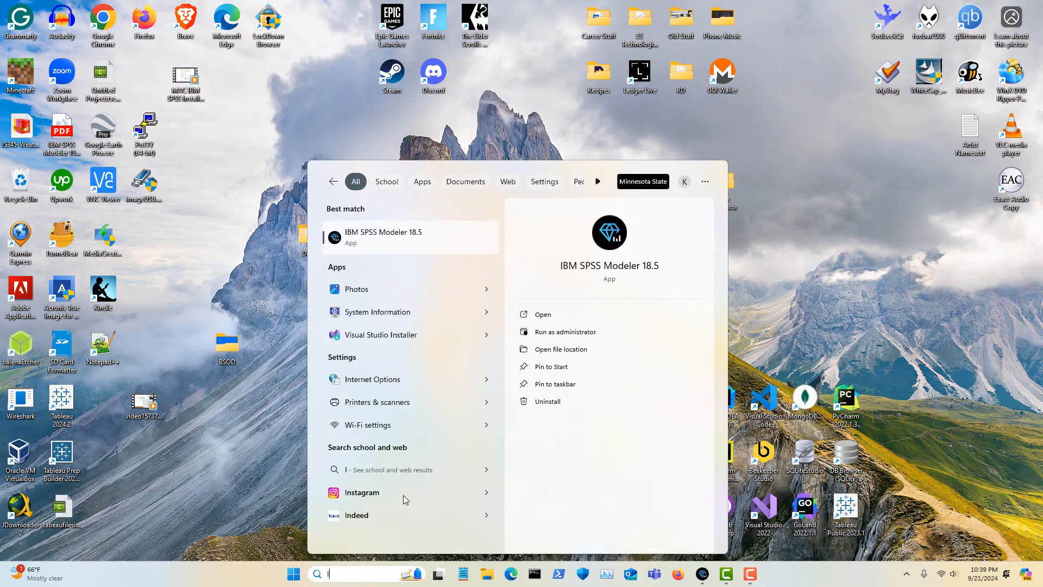
pyautogui.write('BM SPSS')
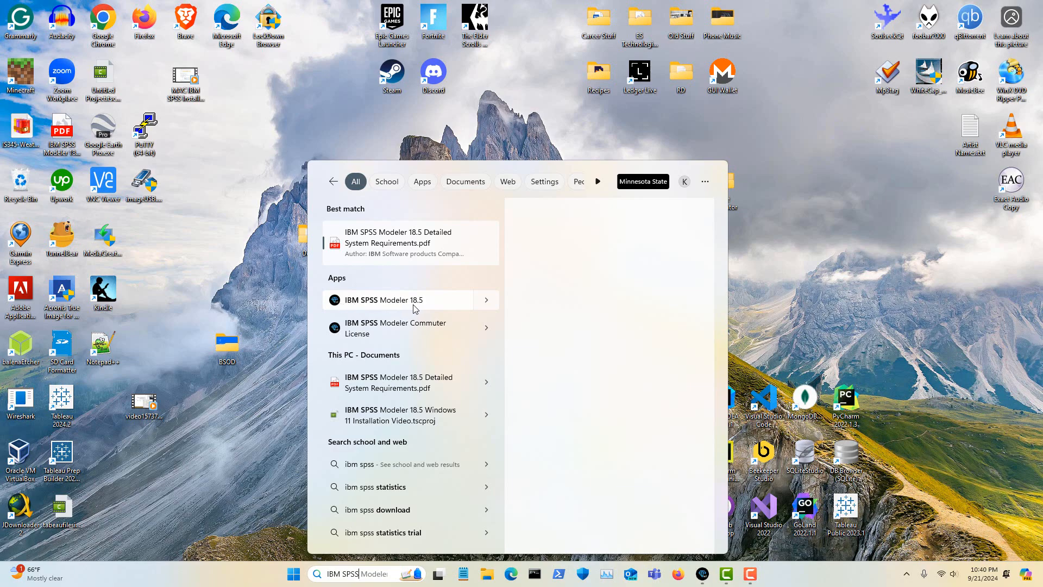
pyautogui.click(372, 307)
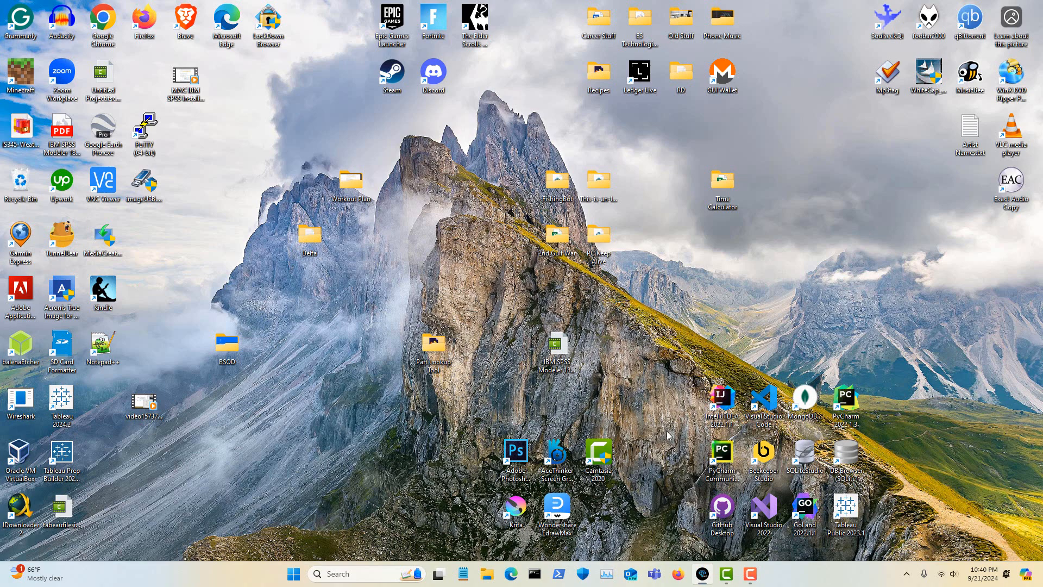
# Step: Raise the Stream1 Modeler window from the taskbar and nudge it into place
pyautogui.click(702, 574)
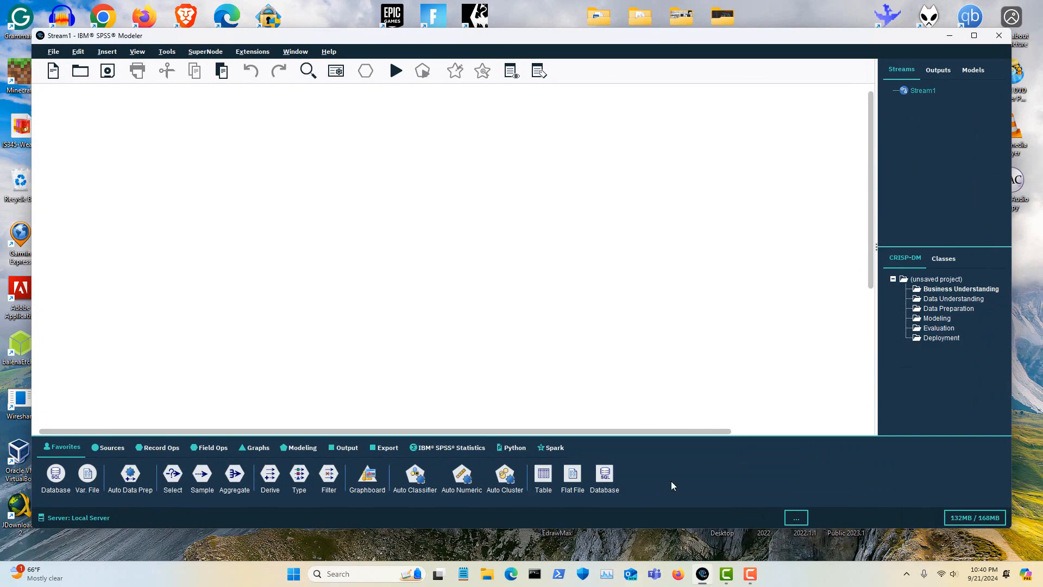
pyautogui.moveTo(172, 36)
pyautogui.mouseDown()
pyautogui.moveTo(297, 53)
pyautogui.moveTo(180, 37)
pyautogui.mouseUp()
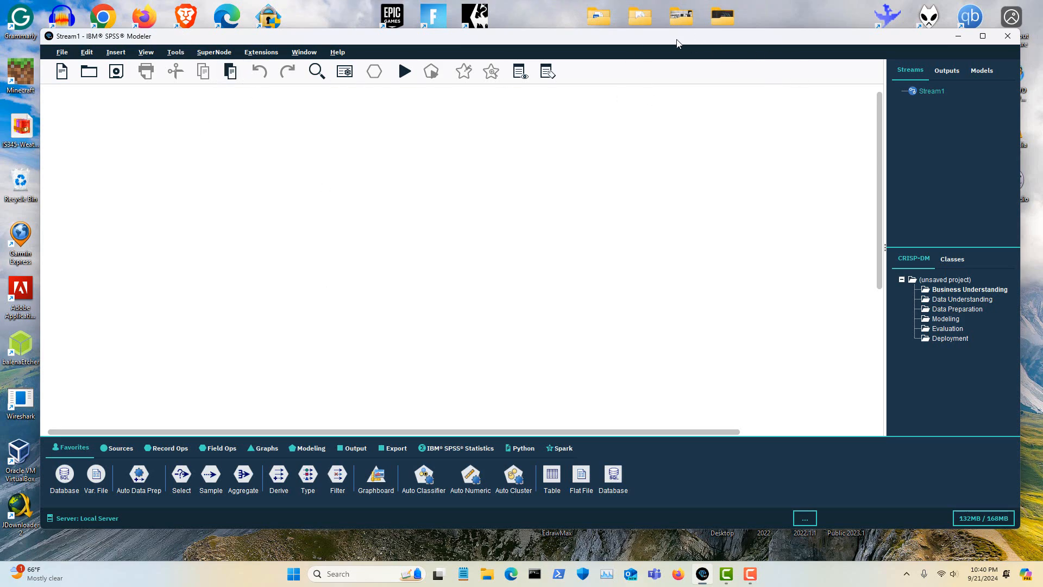
pyautogui.moveTo(677, 42); pyautogui.dragTo(668, 43)
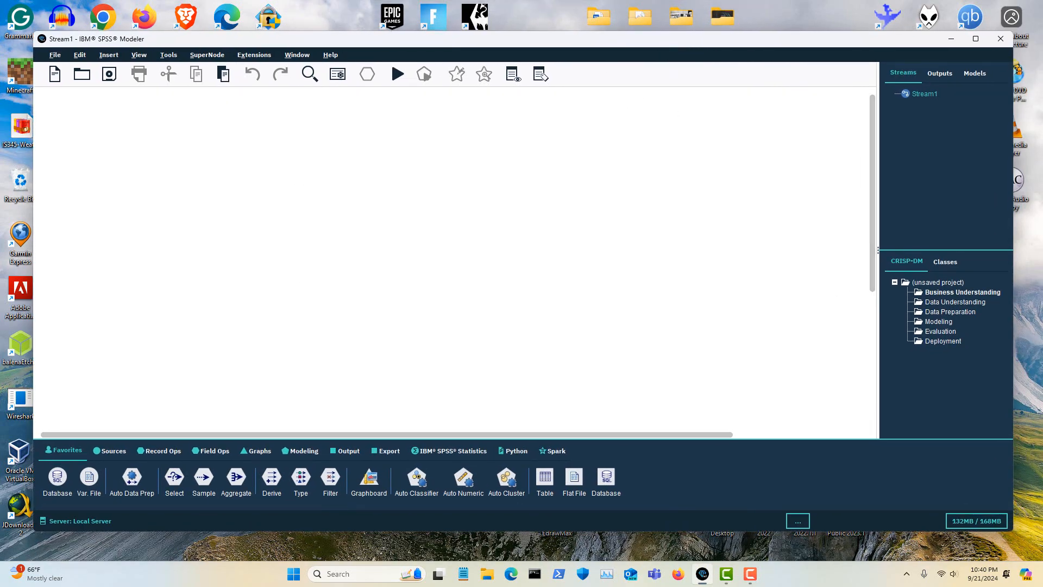